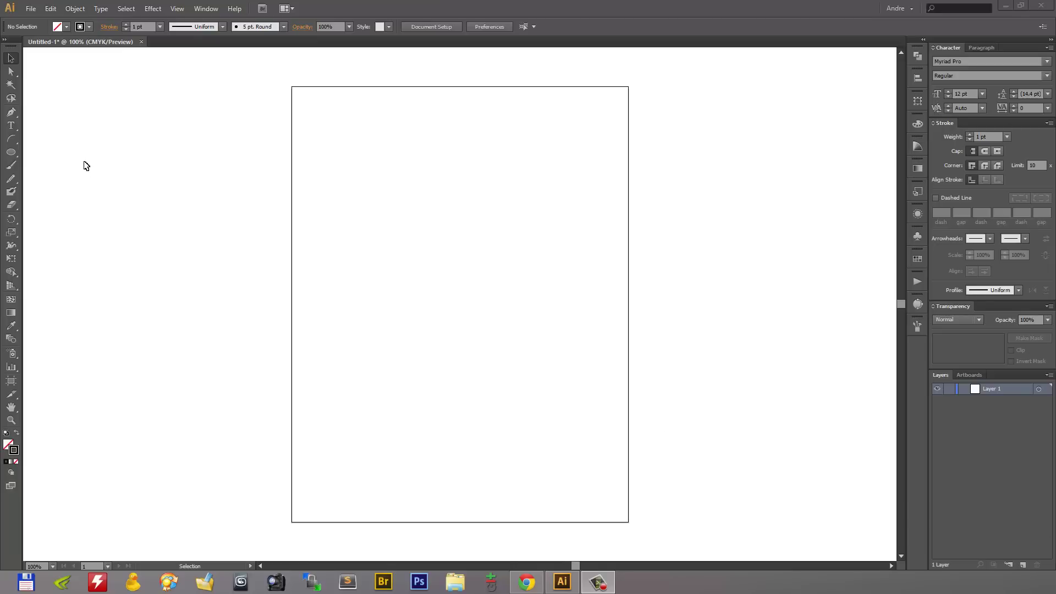
Draw three arcs across the upper left, lower middle and upper right of the artboard
click(15, 137)
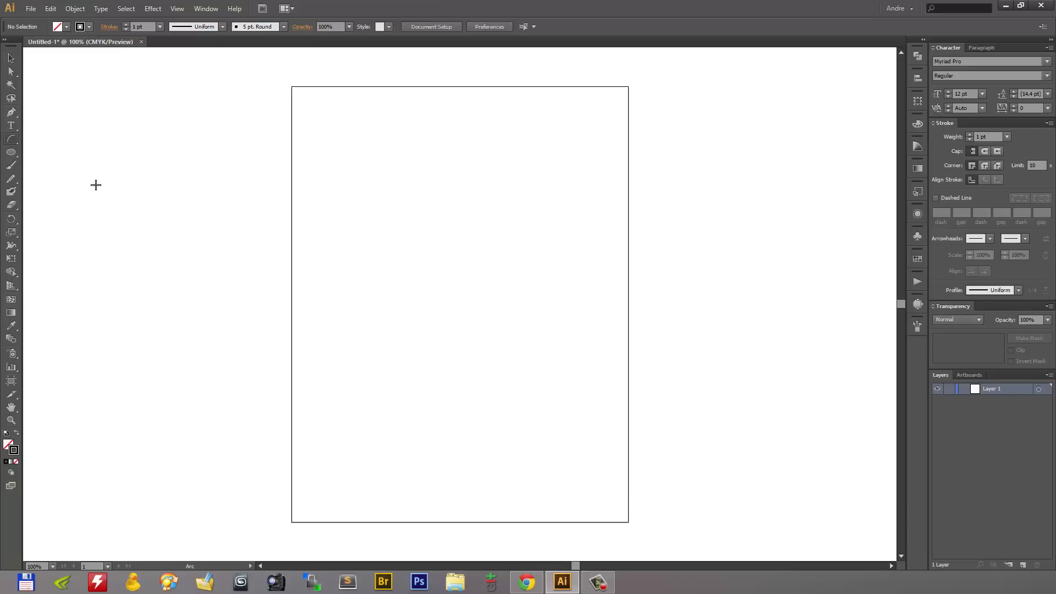
drag(359, 125, 465, 237)
drag(491, 358, 390, 278)
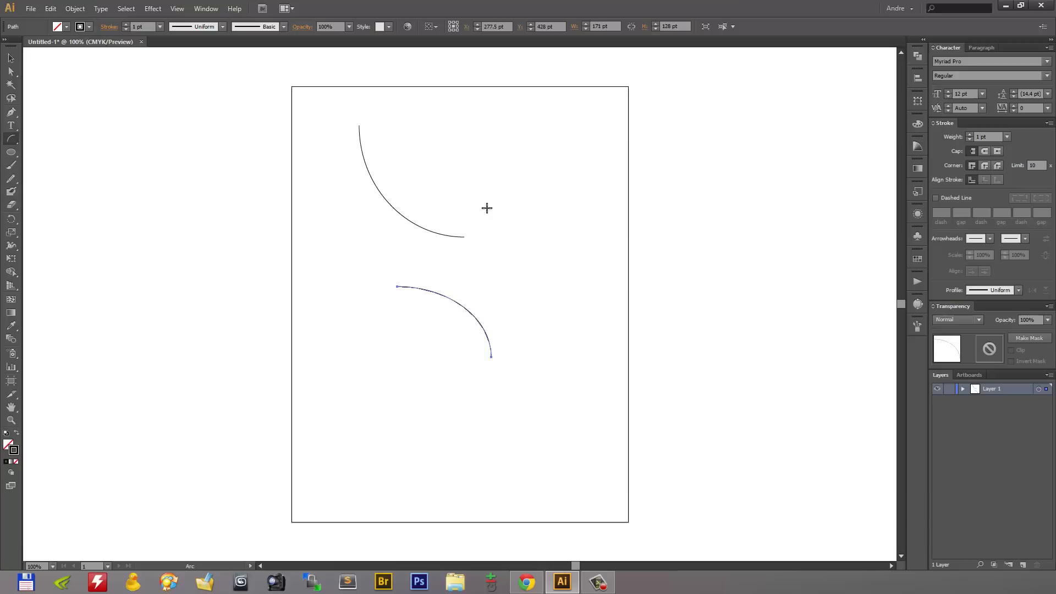
drag(449, 176, 567, 246)
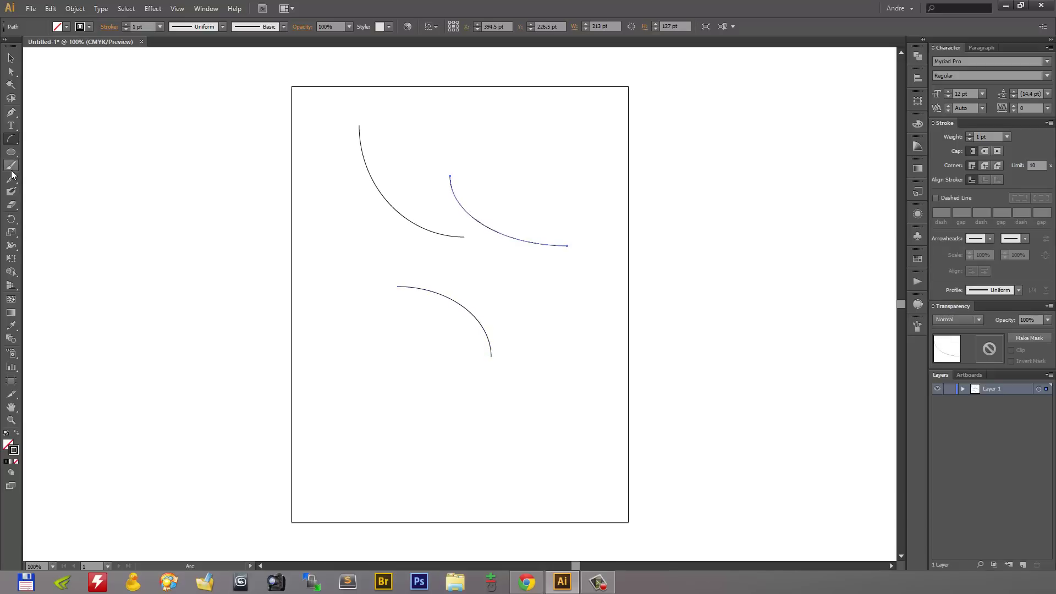
Draw three straight line segments: across the top, near the bottom, and diagonally at left
click(11, 138)
click(37, 141)
drag(445, 103, 615, 164)
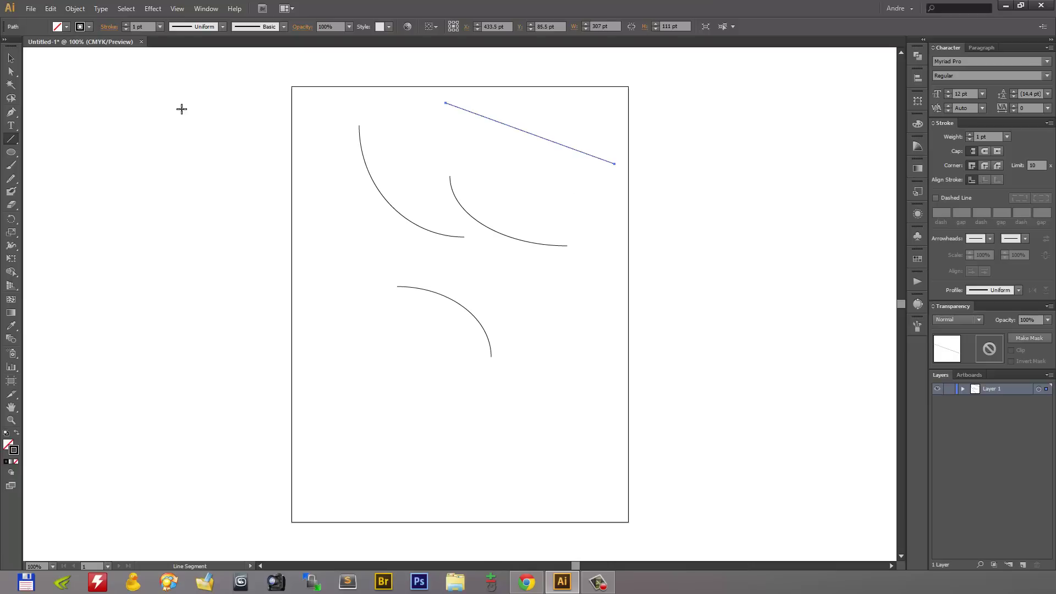
drag(376, 470, 489, 453)
drag(414, 362, 335, 290)
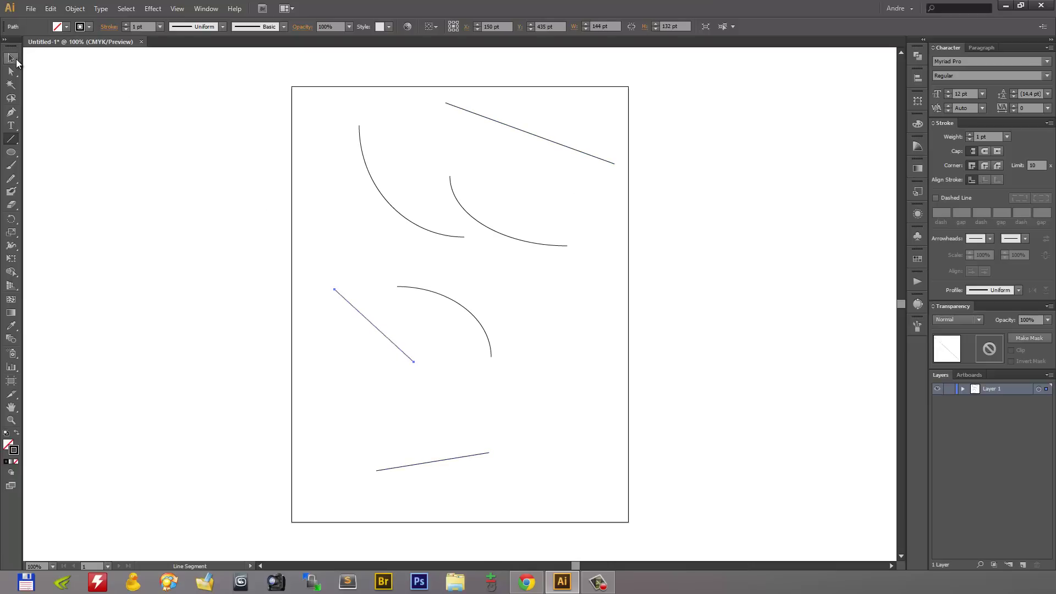
Give the top straight line a start arrowhead scaled to 200%
click(11, 58)
drag(422, 80, 498, 119)
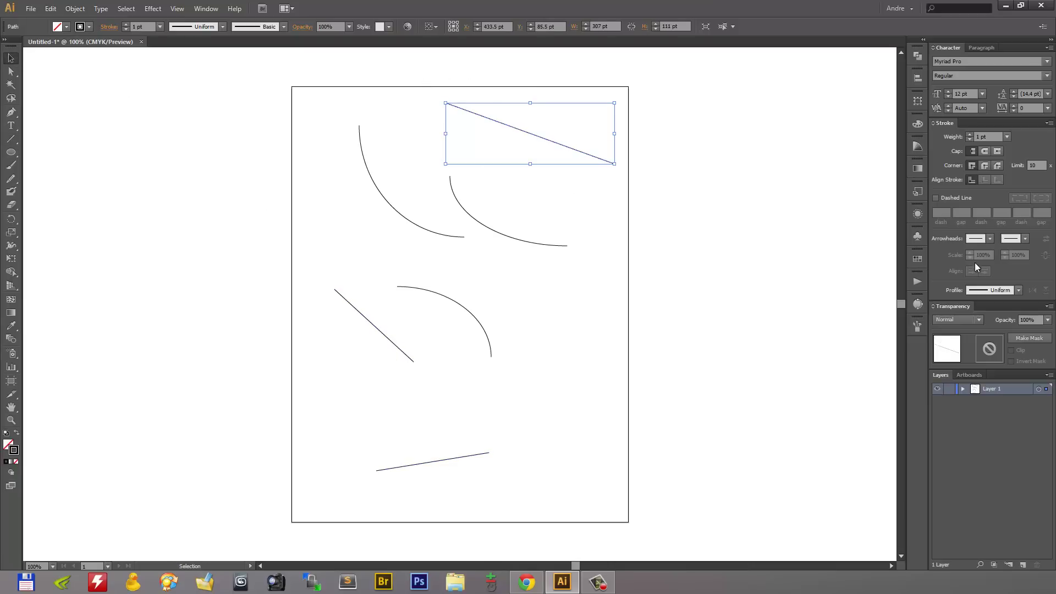
click(989, 240)
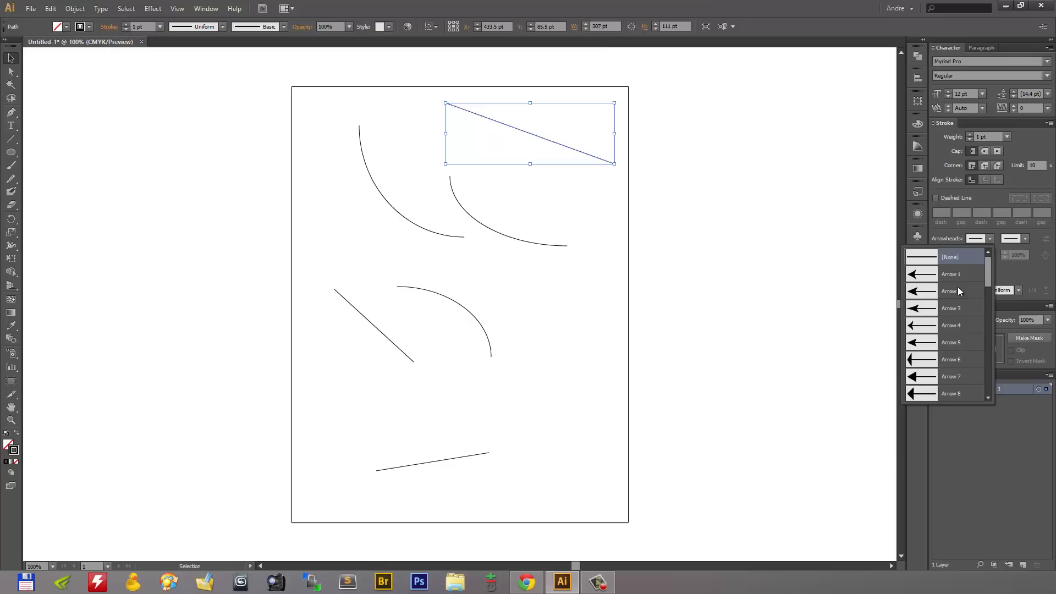
click(930, 290)
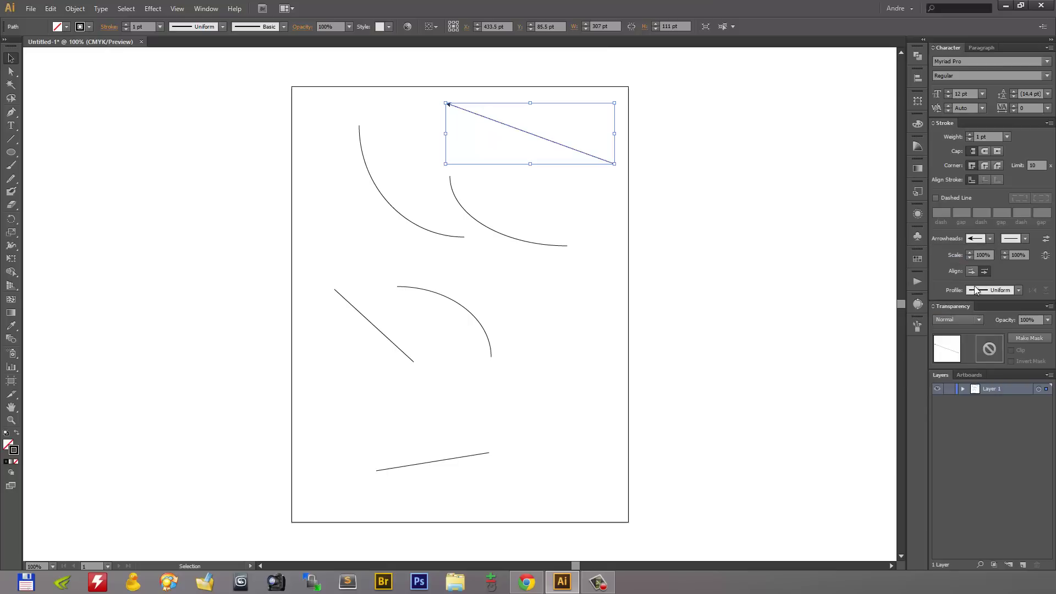
click(978, 256)
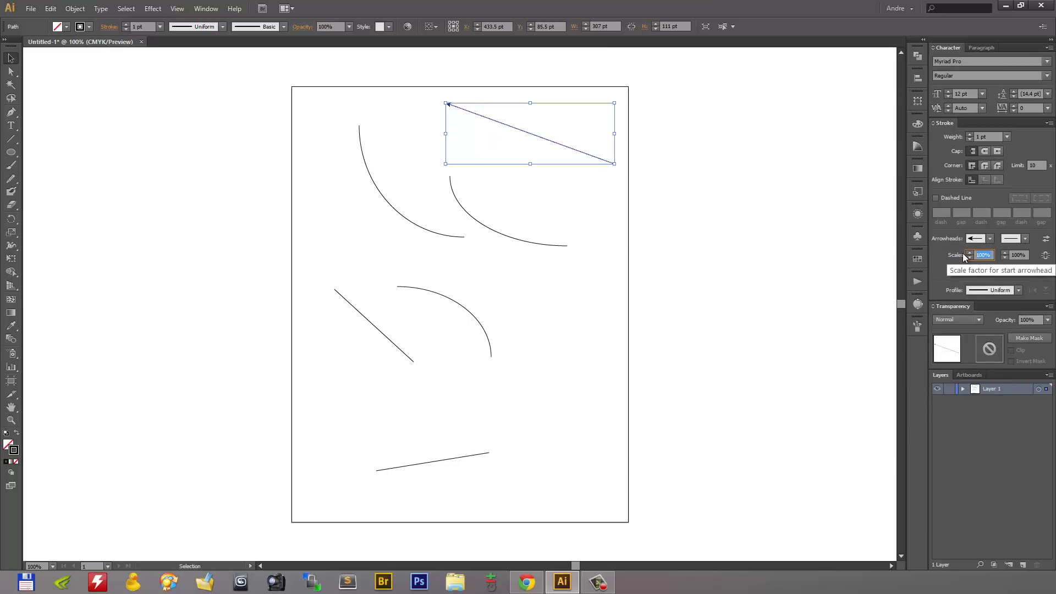
key(Return)
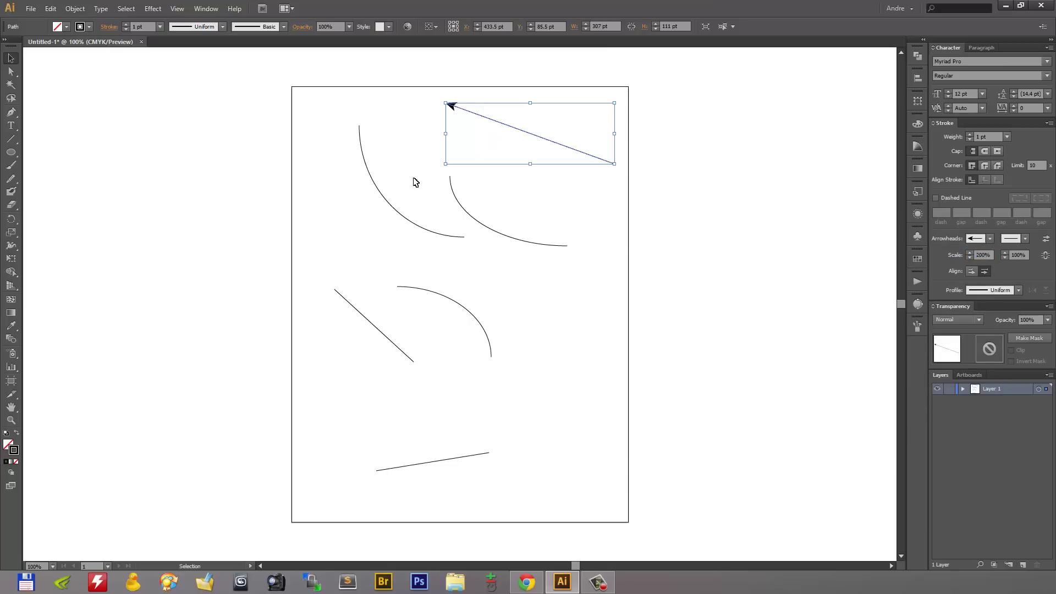
Add end arrowheads to the arcs and diagonal line, with 300% start and 510% end scale
drag(316, 199, 618, 424)
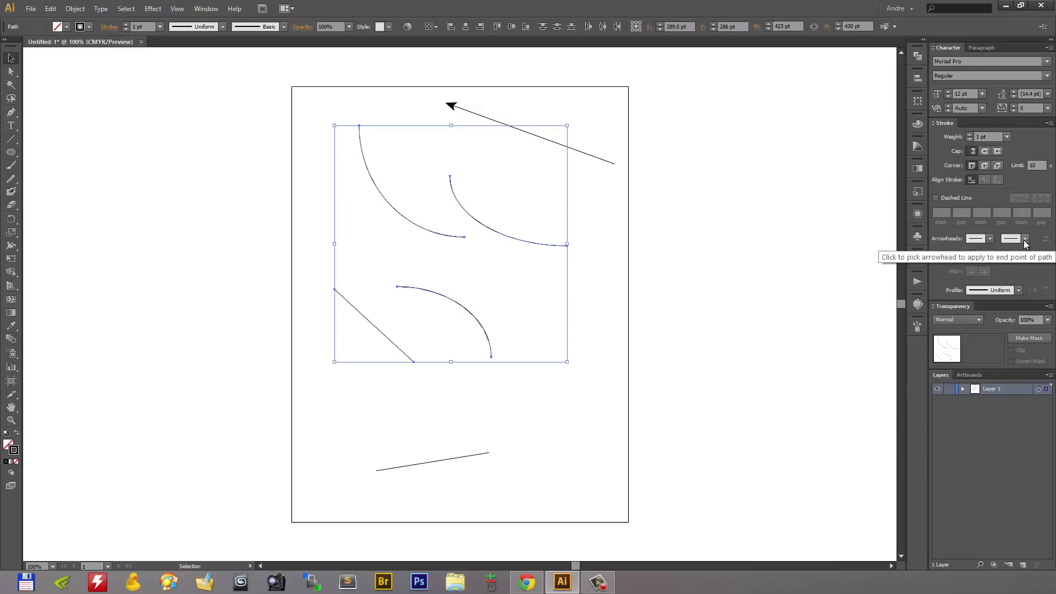
click(1024, 238)
click(959, 377)
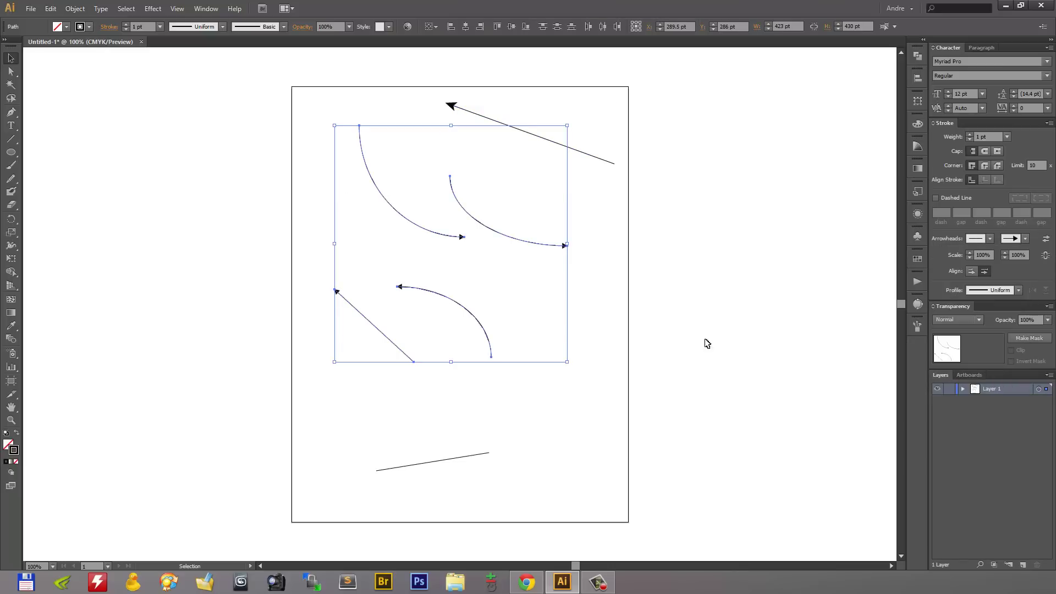
click(1004, 253)
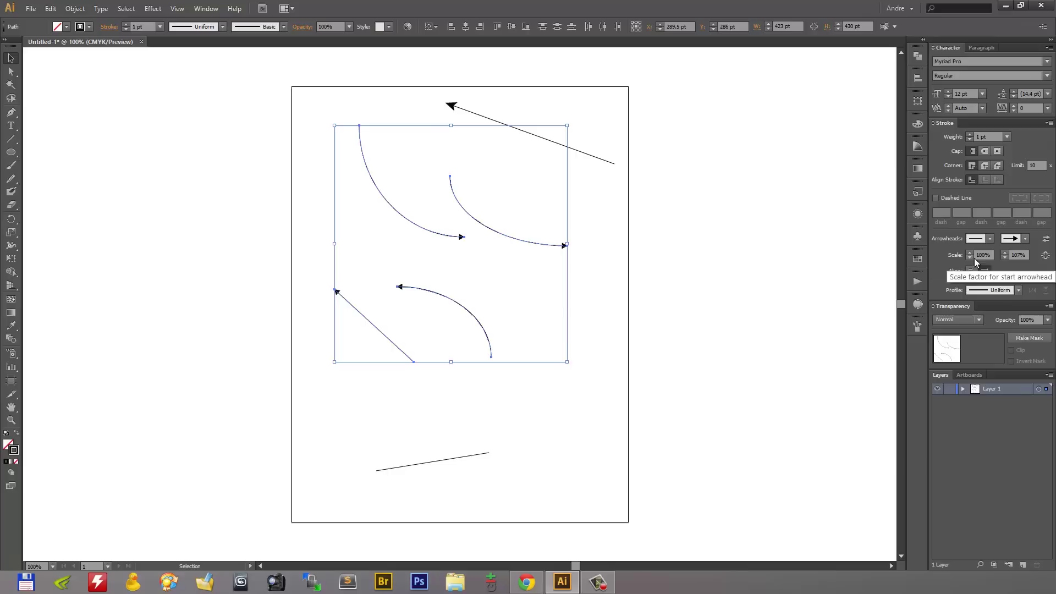
click(992, 254)
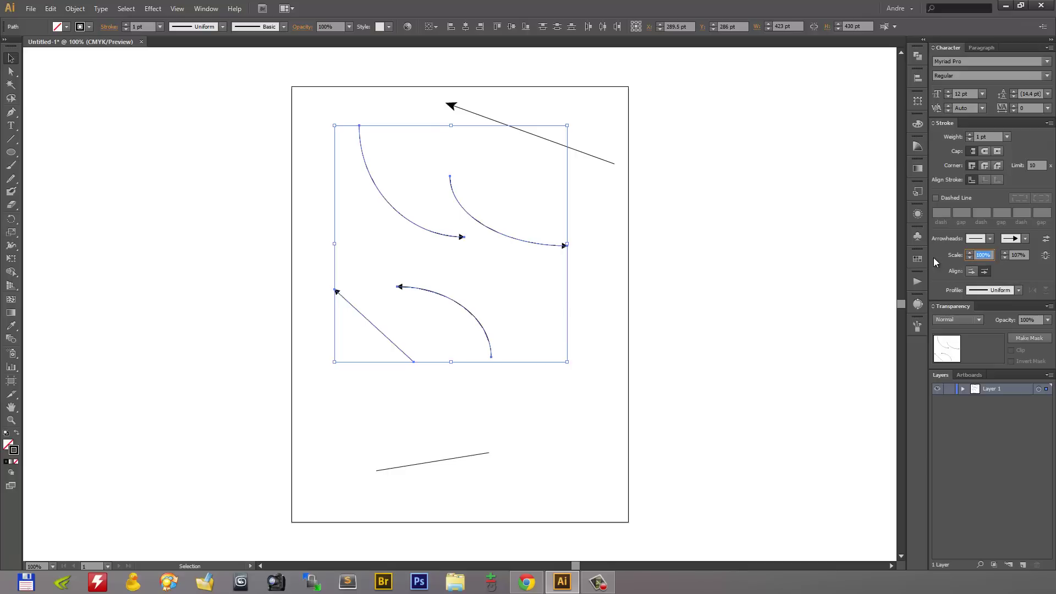
text(300)
key(Return)
key(Tab)
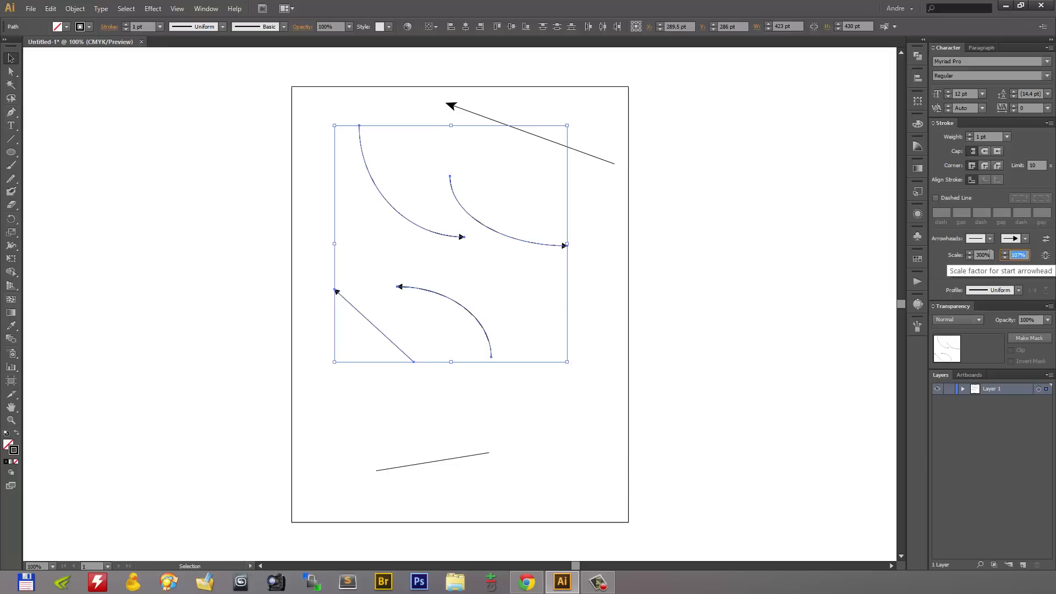
key(Return)
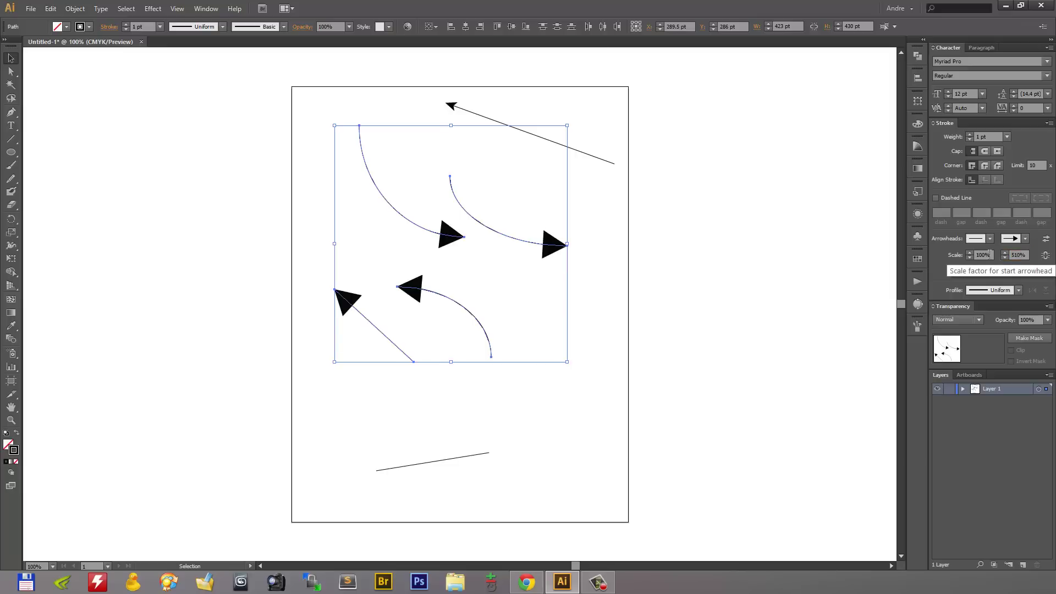
click(542, 419)
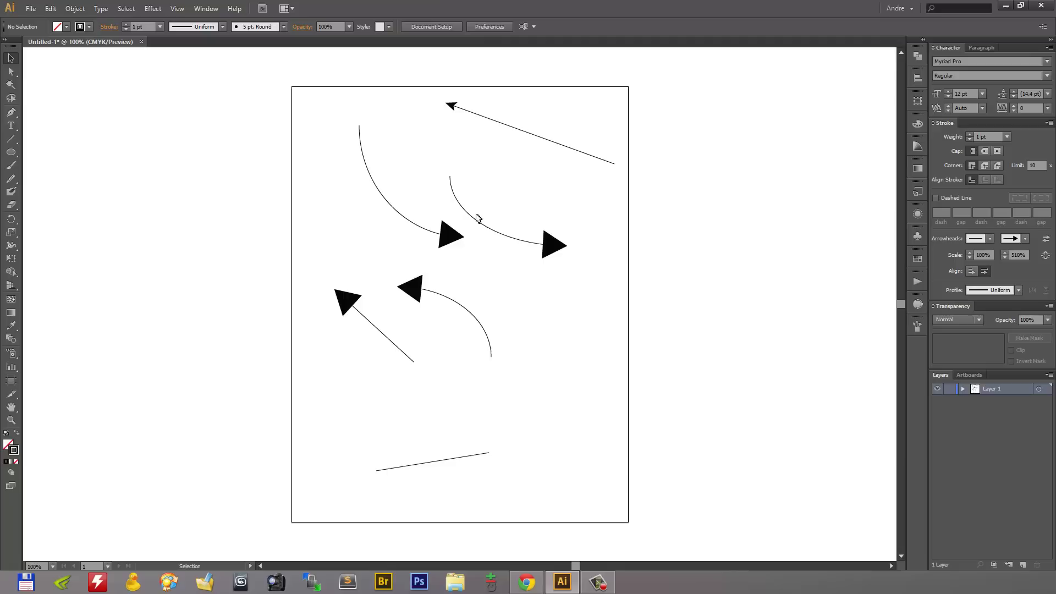
Move the right-hand arc arrow down and to the right
drag(487, 229, 566, 245)
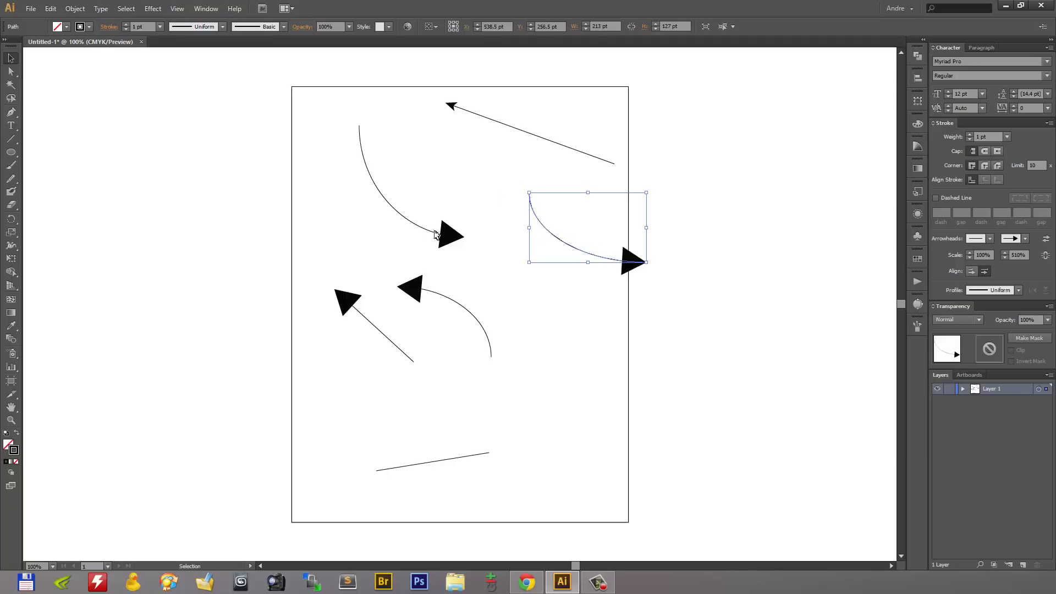
click(410, 235)
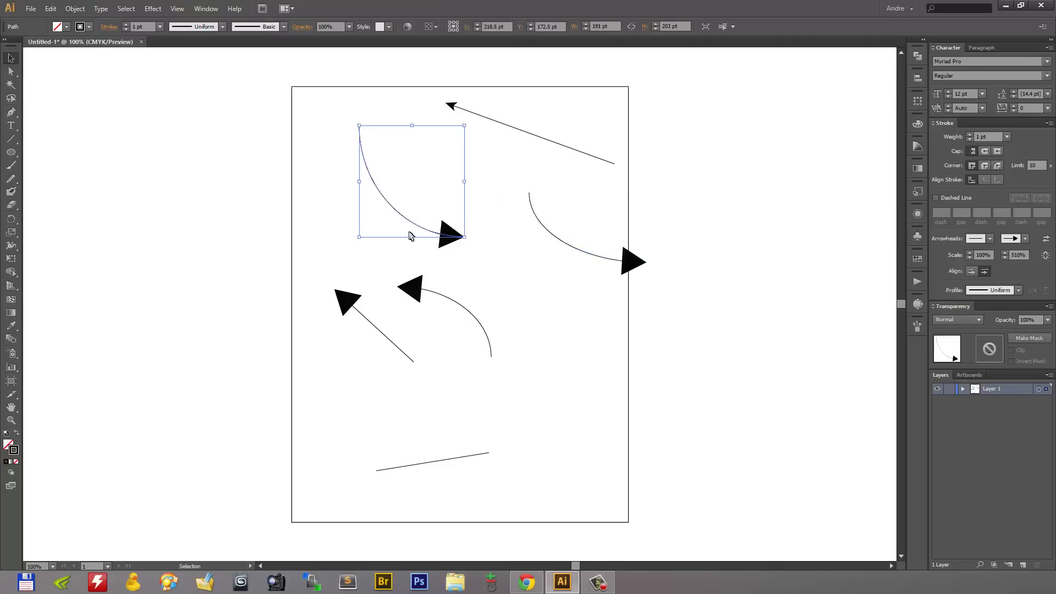
click(139, 151)
Paint four thick wavy Paintbrush strokes on and beside the artboard
key(b)
mouse_move(580, 326)
mouse_down()
mouse_move(551, 408)
mouse_move(613, 471)
mouse_up()
drag(552, 292, 496, 192)
drag(451, 139, 464, 189)
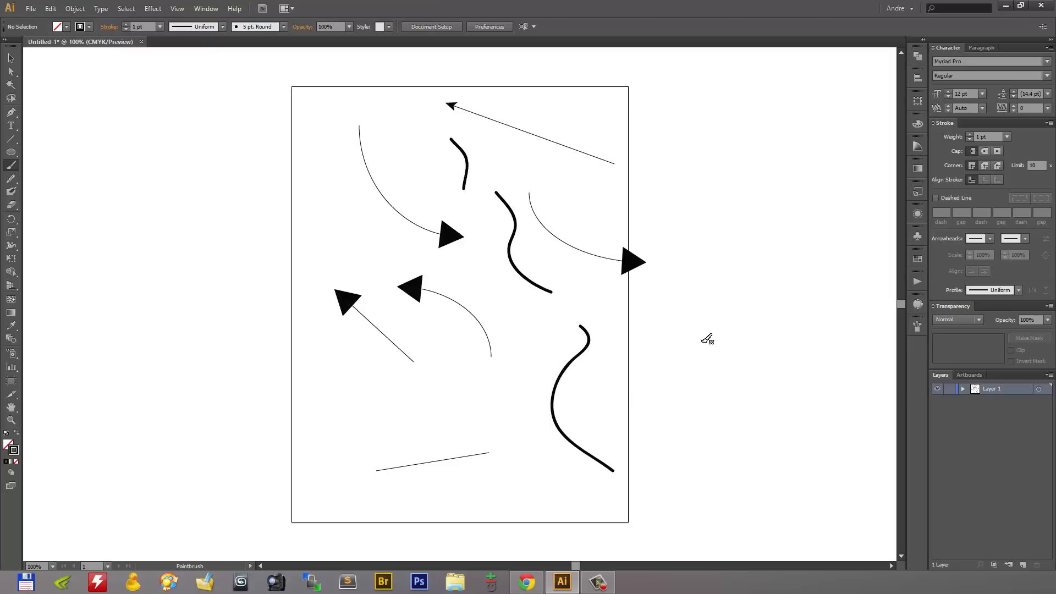
drag(671, 342, 709, 153)
Give the stroke beside the artboard a start arrowhead and a thinner end arrowhead
key(v)
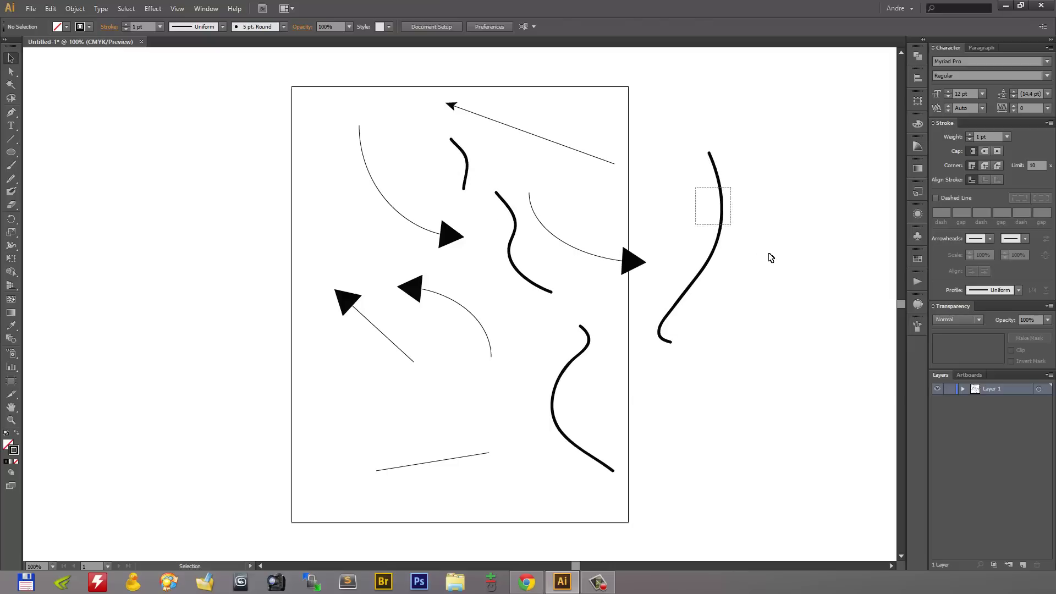
drag(770, 257, 770, 258)
click(990, 238)
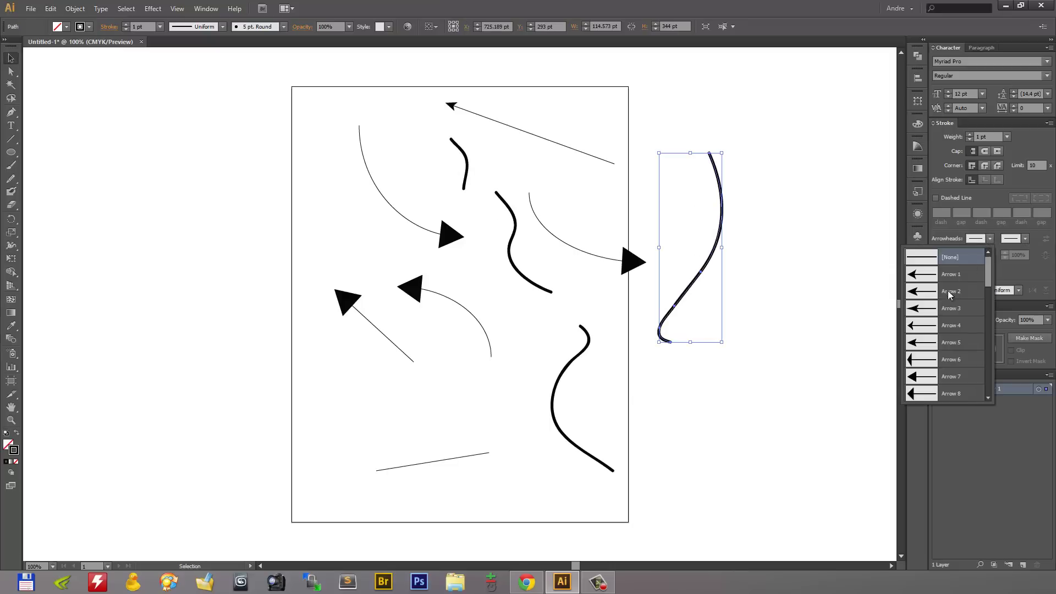
click(949, 293)
click(1025, 240)
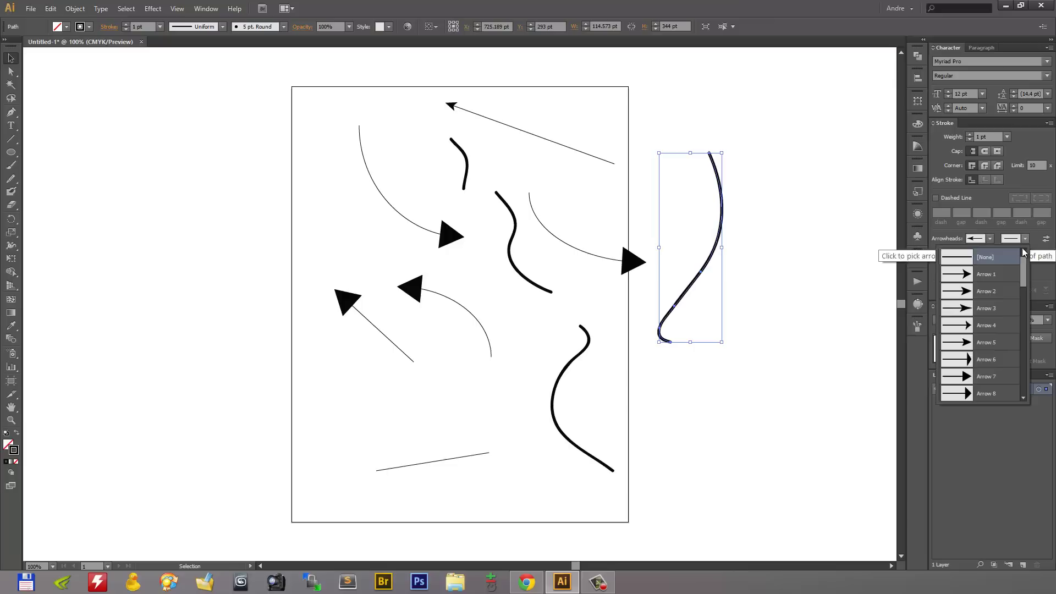
click(961, 363)
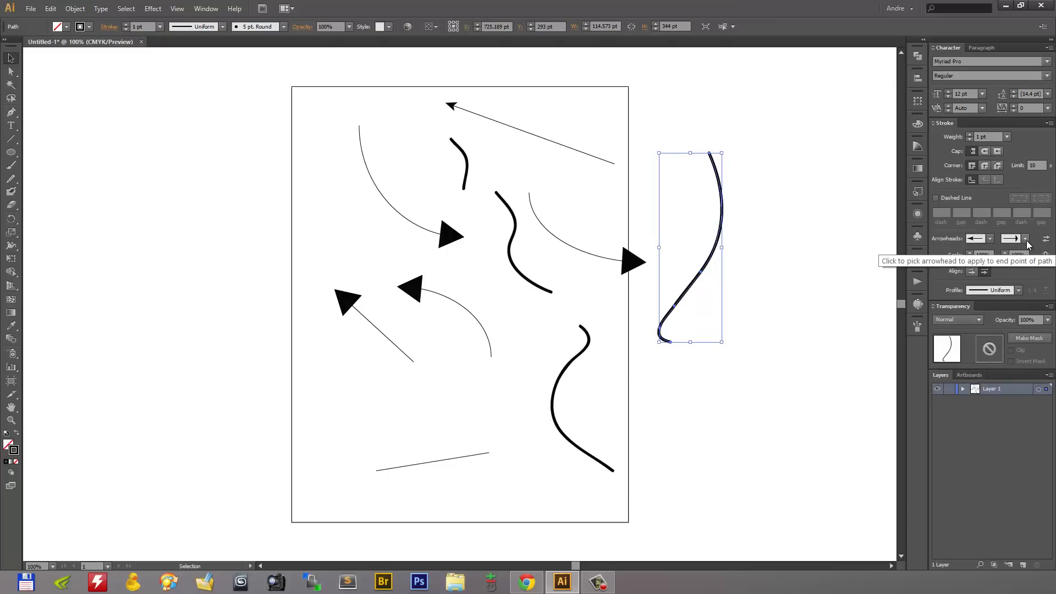
click(1025, 238)
click(962, 375)
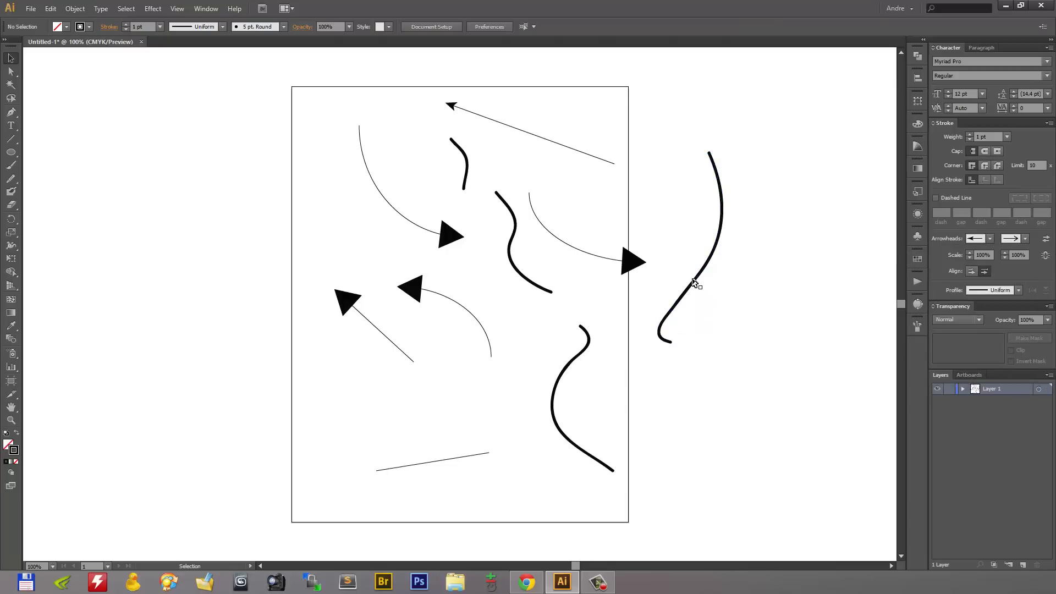
Reposition the S-shaped stroke off the artboard, then select all the drawn paths
drag(690, 283, 249, 253)
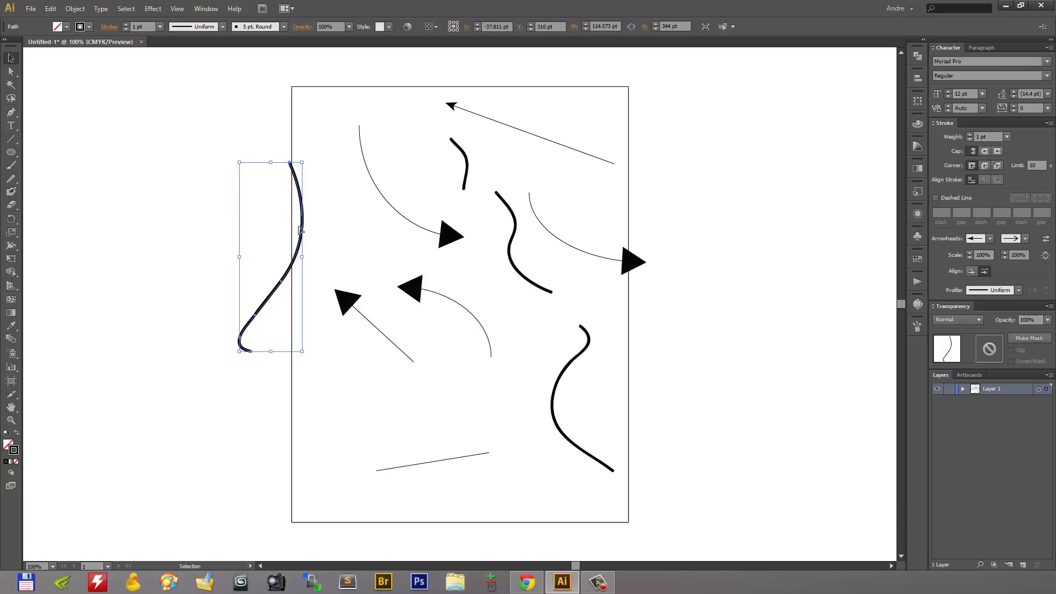
drag(299, 230, 675, 242)
drag(269, 68, 778, 518)
Delete all the selected practice paths and switch to the Paintbrush
key(Delete)
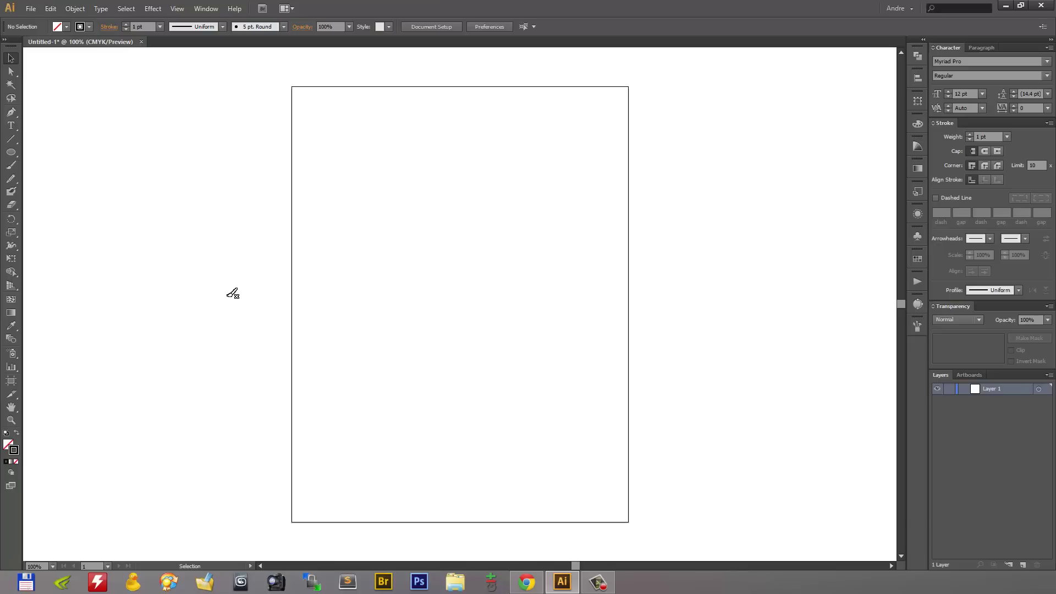
key(b)
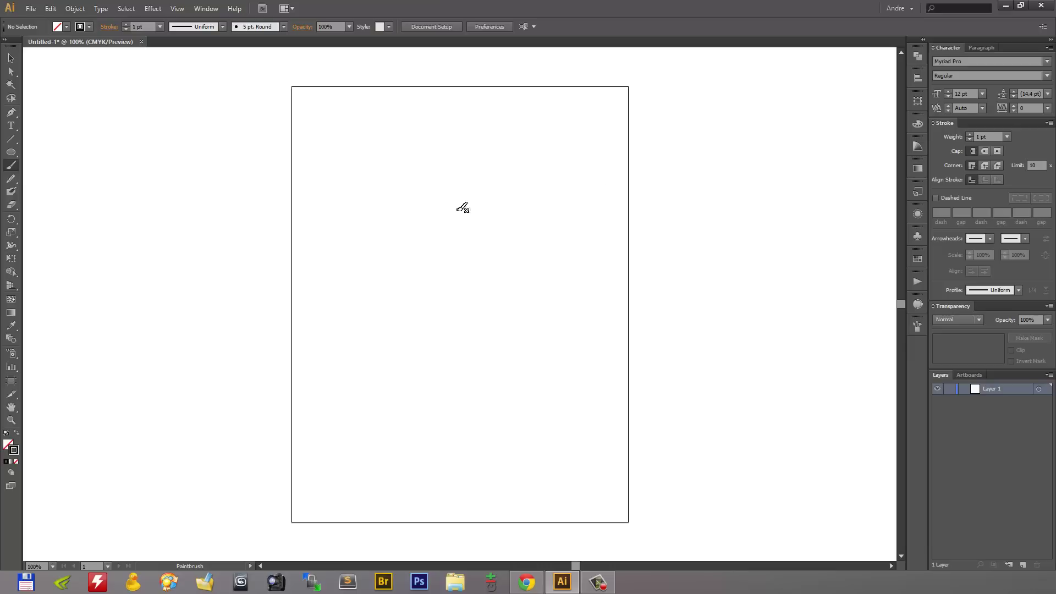
Paint two overlapping black wavy strokes across the upper page, then set stroke weight to 0.5 pt
mouse_move(334, 215)
mouse_down()
mouse_move(454, 223)
mouse_move(602, 209)
mouse_up()
mouse_move(344, 210)
mouse_down()
mouse_move(479, 222)
mouse_move(592, 215)
mouse_up()
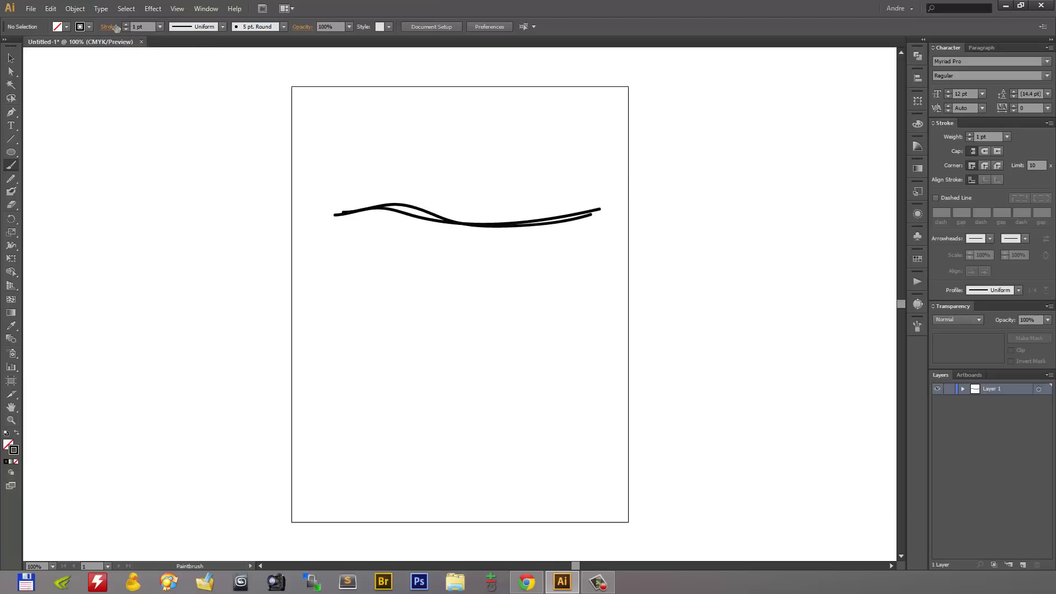
click(148, 28)
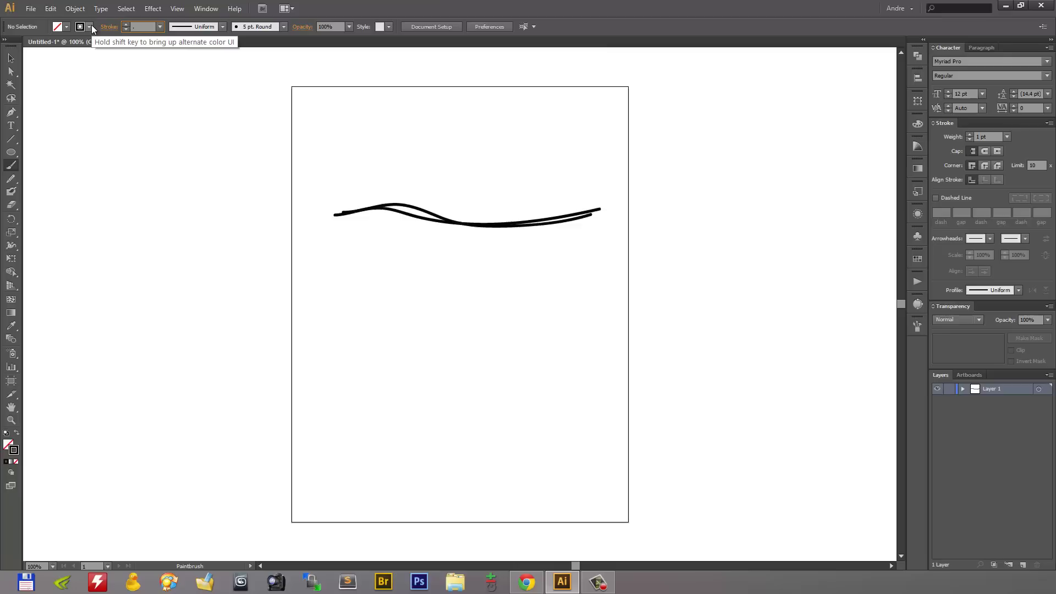
text(.5)
key(Return)
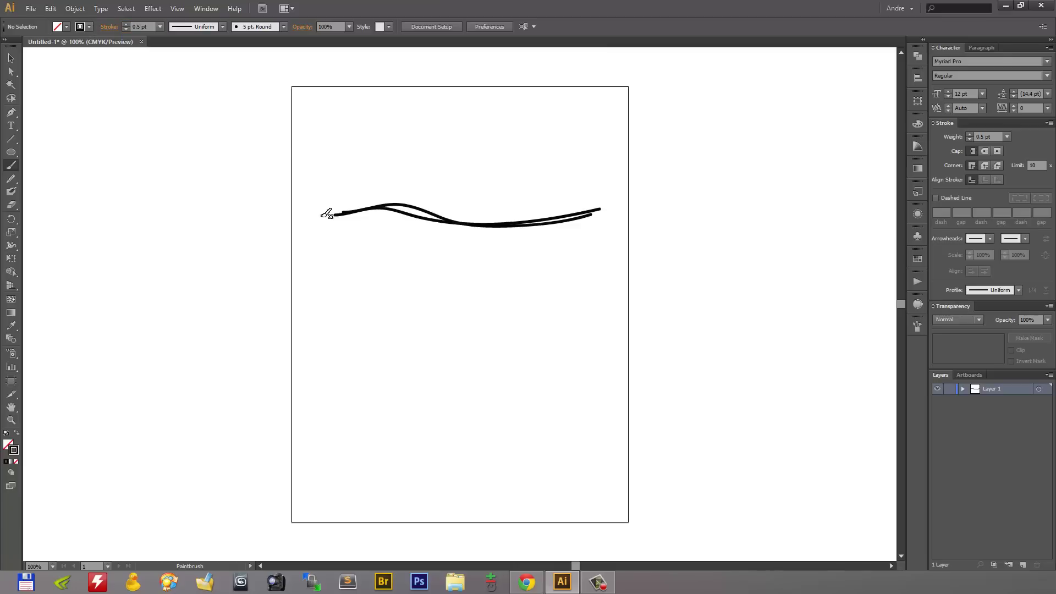
Add thin strokes along the wave, undoing a bumpy one, and set stroke weight to 1 pt
mouse_move(328, 215)
mouse_down()
mouse_move(398, 208)
mouse_move(533, 232)
mouse_move(584, 225)
mouse_up()
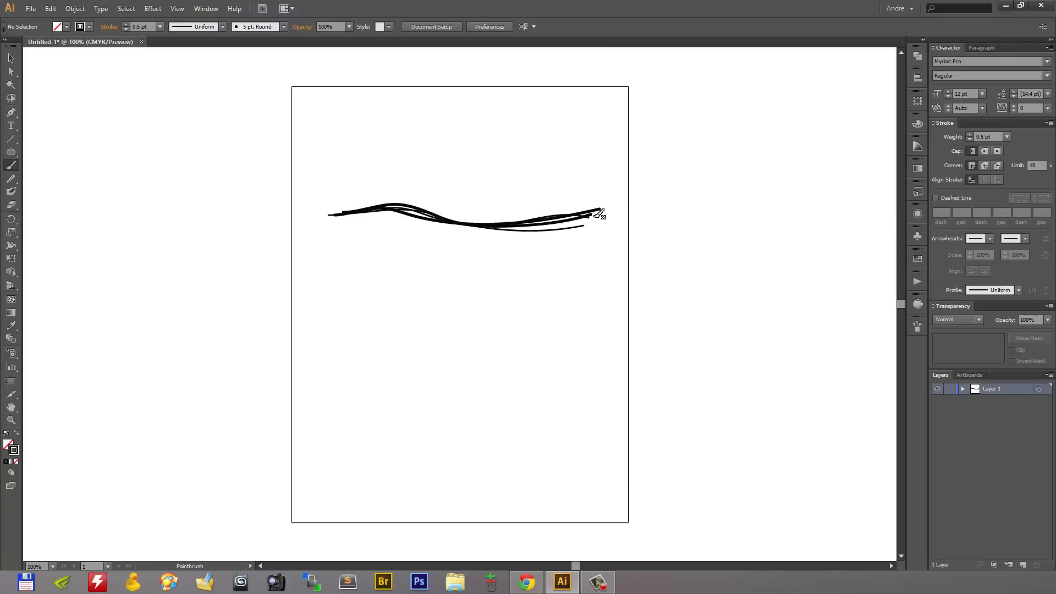
drag(593, 223, 425, 209)
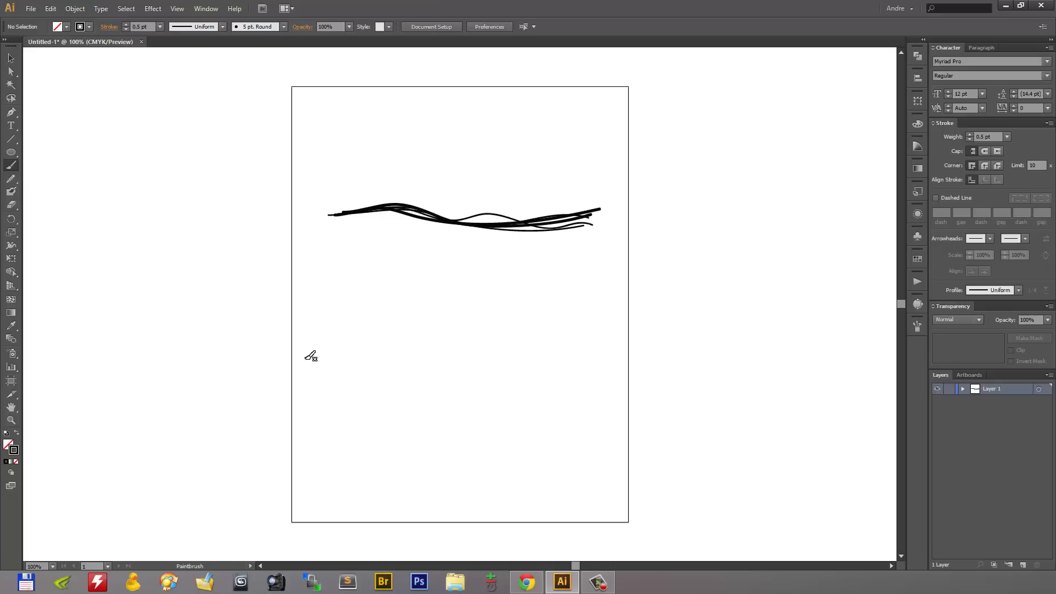
key(ctrl+z)
mouse_move(577, 216)
mouse_down()
mouse_move(491, 228)
mouse_move(440, 203)
mouse_up()
click(126, 24)
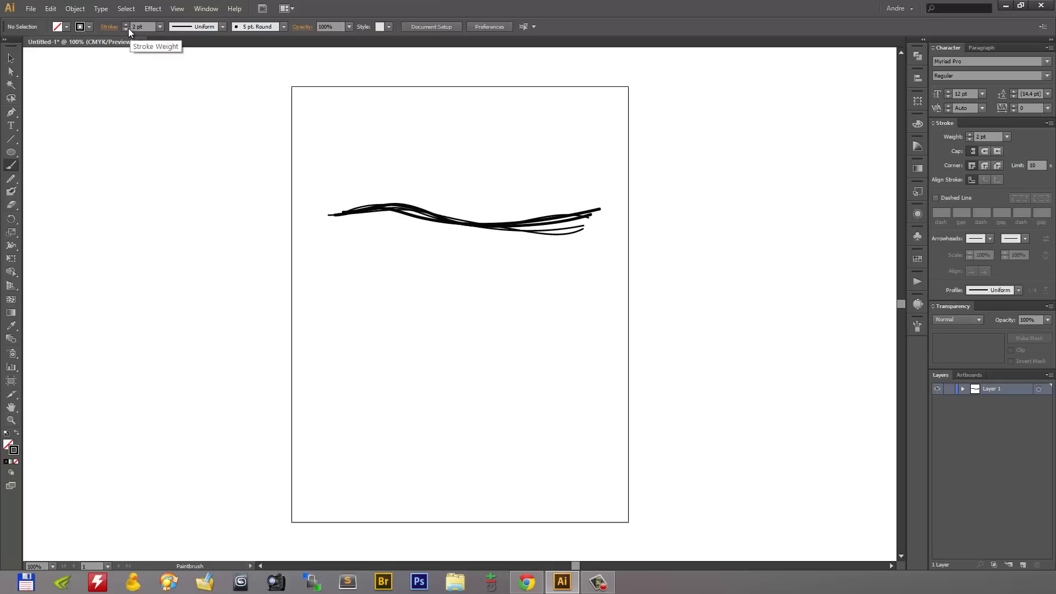
click(127, 29)
Spread the tangled strokes into separate stacked lines by dragging and Shift-arrow nudging
click(11, 58)
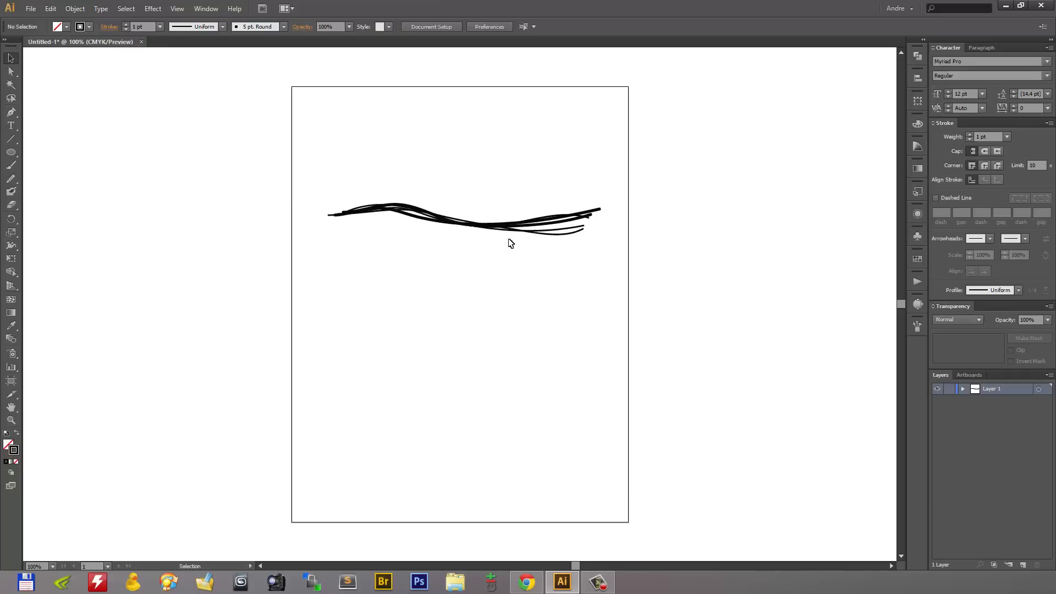
drag(509, 231, 511, 212)
click(500, 230)
key(shift+Down)
key(shift+Down)
key(shift+Down)
key(shift+Down)
key(shift+Down)
key(shift+Down)
key(shift+Down)
key(shift+Down)
key(shift+Down)
key(shift+Down)
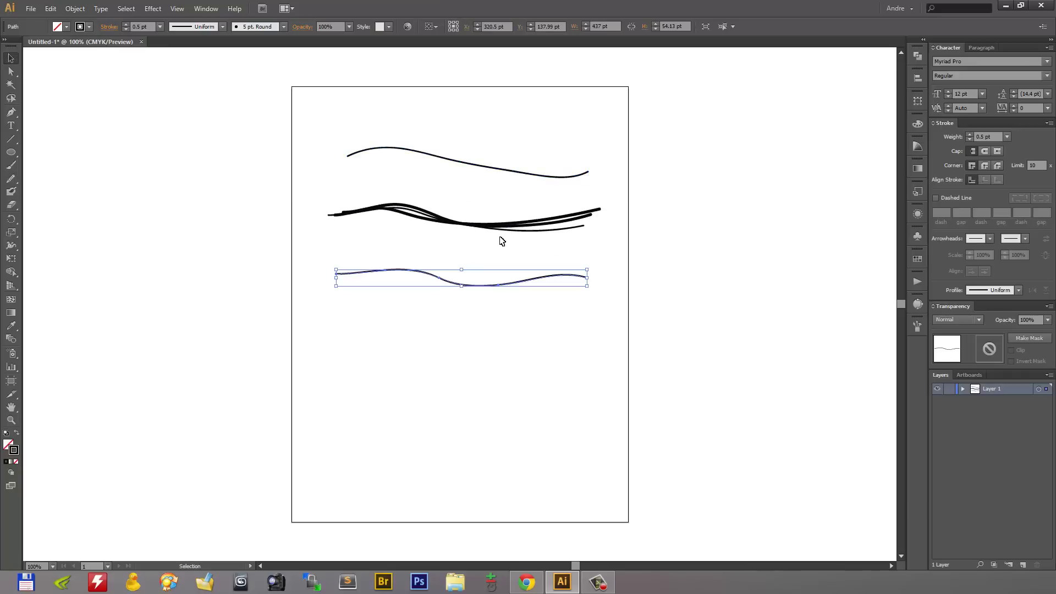
click(500, 219)
key(shift+Up)
key(shift+Up)
key(shift+Up)
click(495, 225)
key(shift+Down)
key(shift+Down)
key(shift+Down)
key(shift+Down)
key(shift+Down)
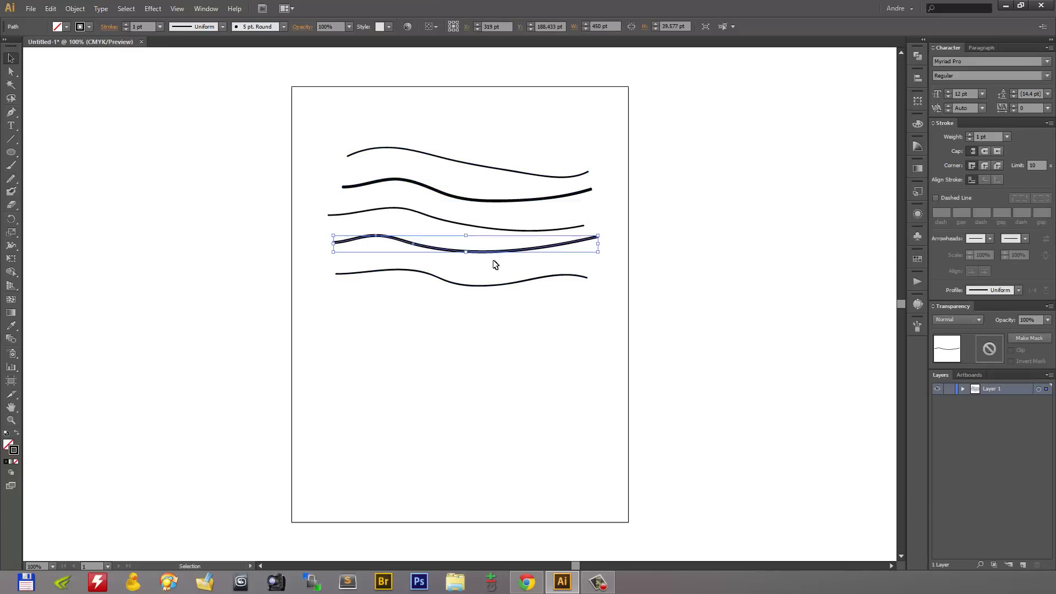
drag(491, 230, 495, 132)
drag(460, 200, 459, 213)
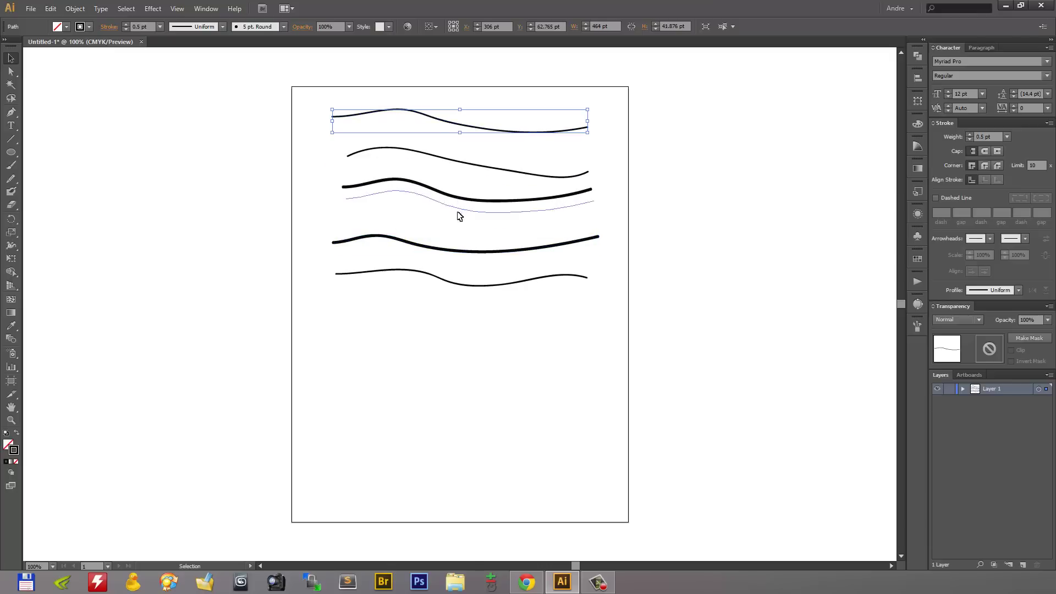
Smooth the top stroke with two passes of the Smooth tool
click(12, 178)
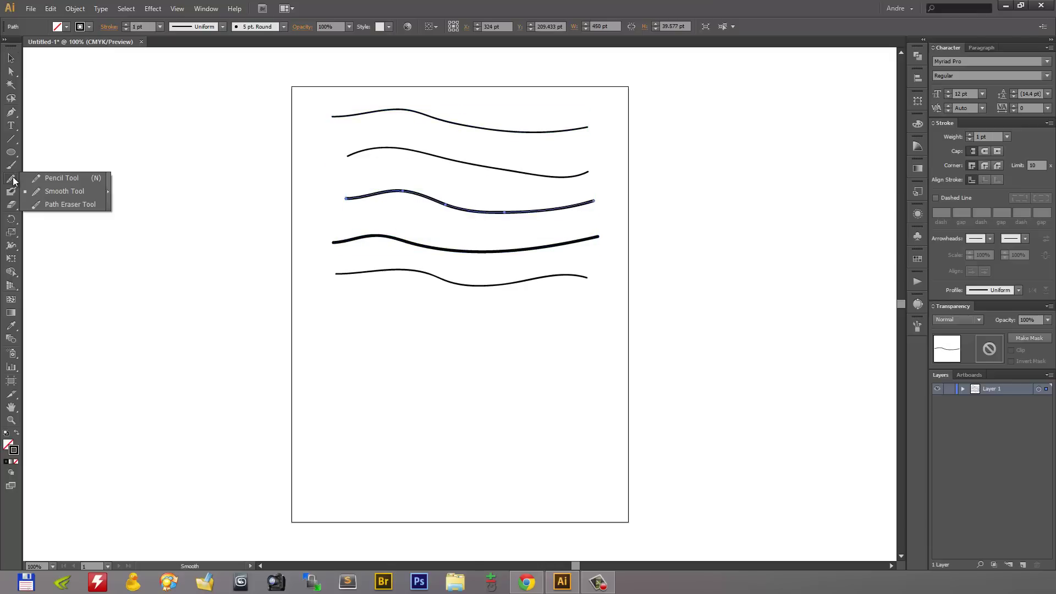
click(65, 192)
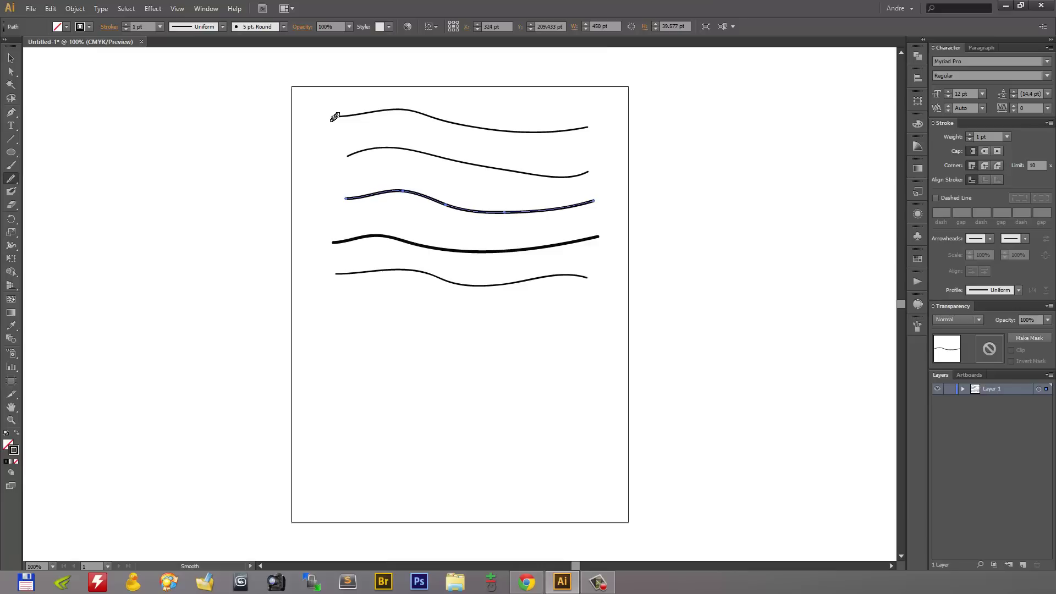
key(v)
click(357, 113)
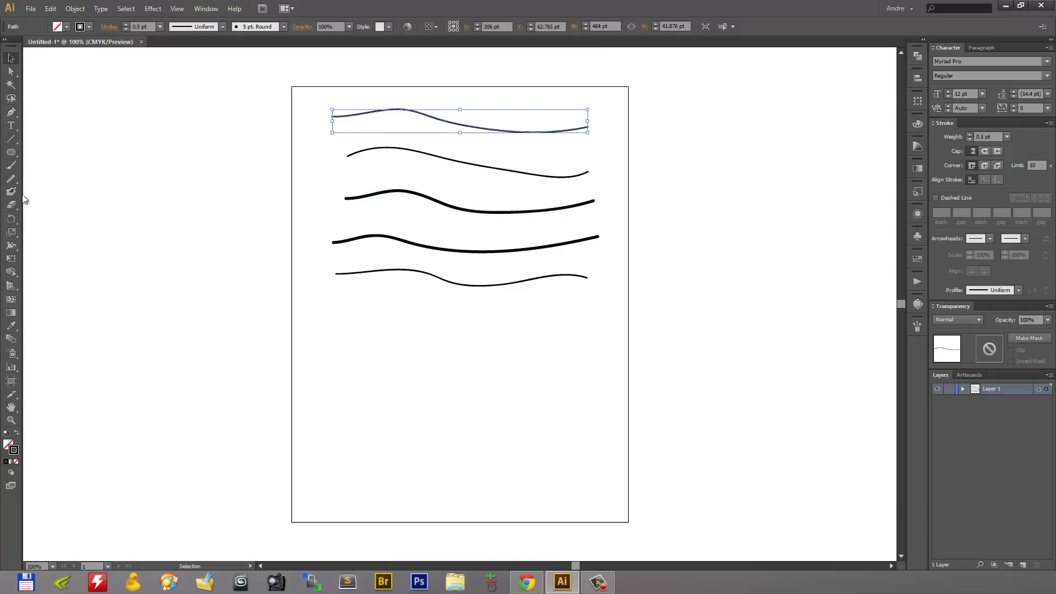
click(12, 183)
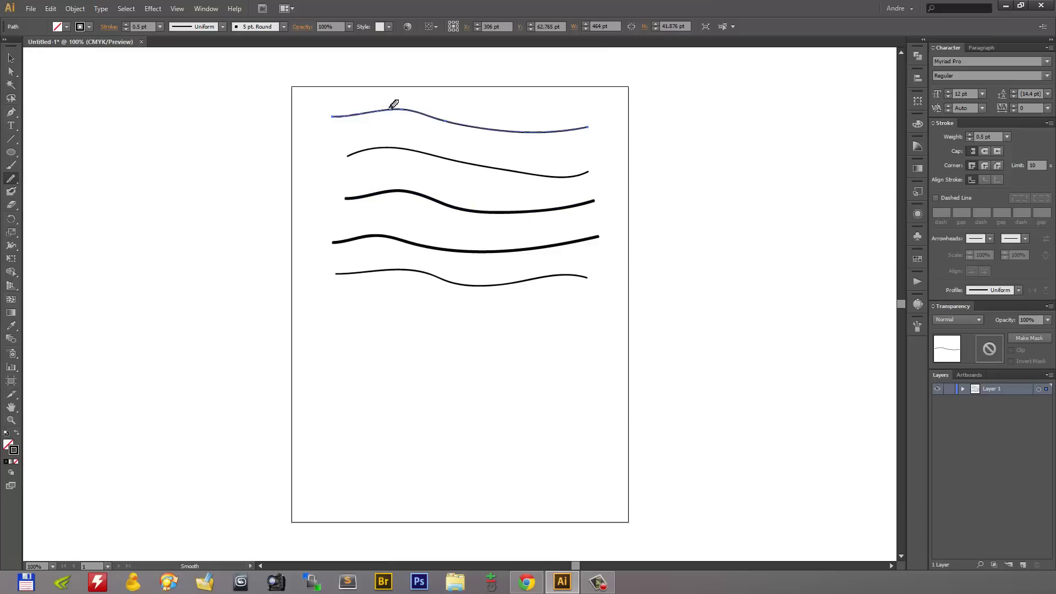
drag(391, 104, 577, 137)
mouse_move(348, 120)
mouse_down()
mouse_move(385, 104)
mouse_move(589, 126)
mouse_up()
Smooth the second and fifth strokes and shift the third stroke left
ctrl+click(413, 155)
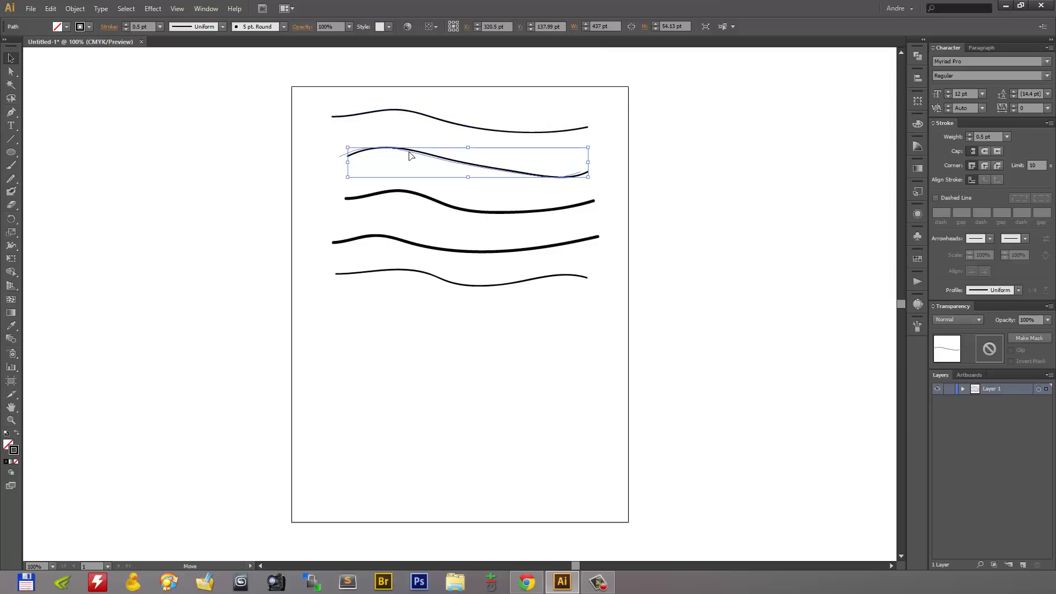
drag(405, 151, 578, 172)
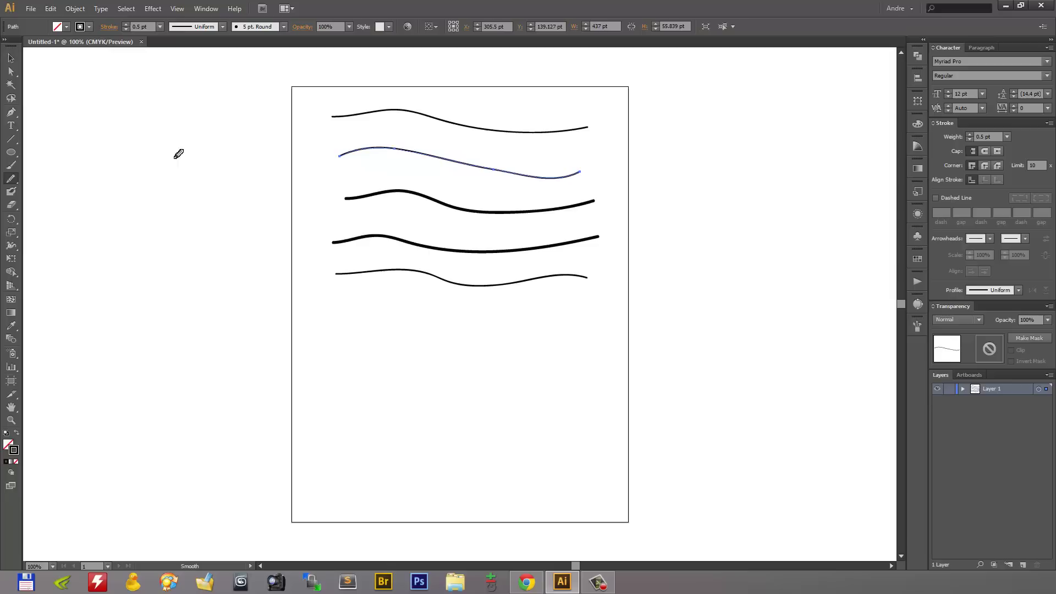
click(11, 57)
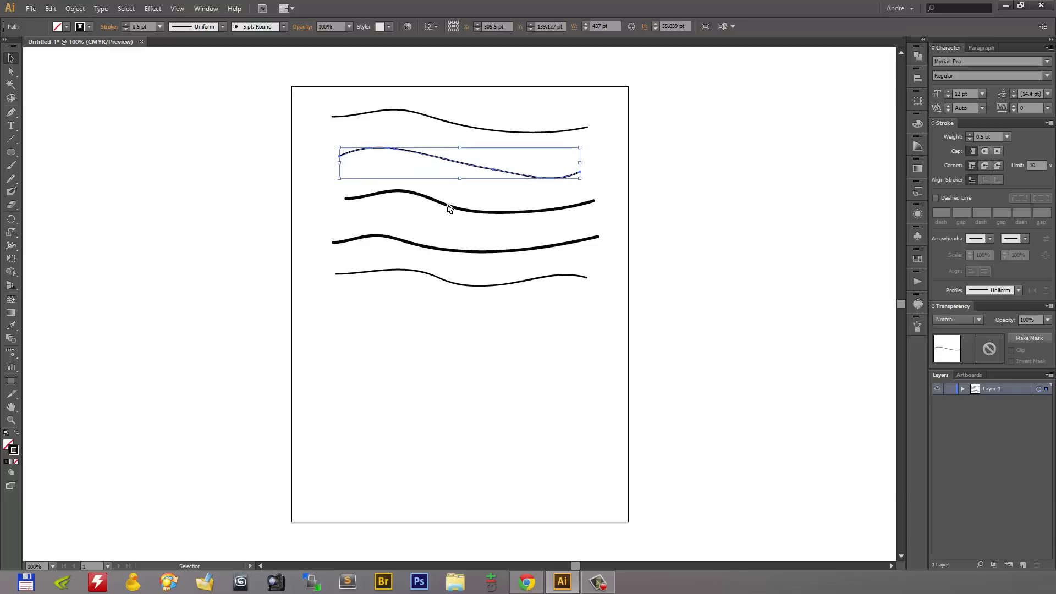
drag(448, 209, 437, 209)
ctrl+click(561, 285)
mouse_move(561, 285)
mouse_down()
mouse_move(350, 271)
mouse_move(585, 281)
mouse_up()
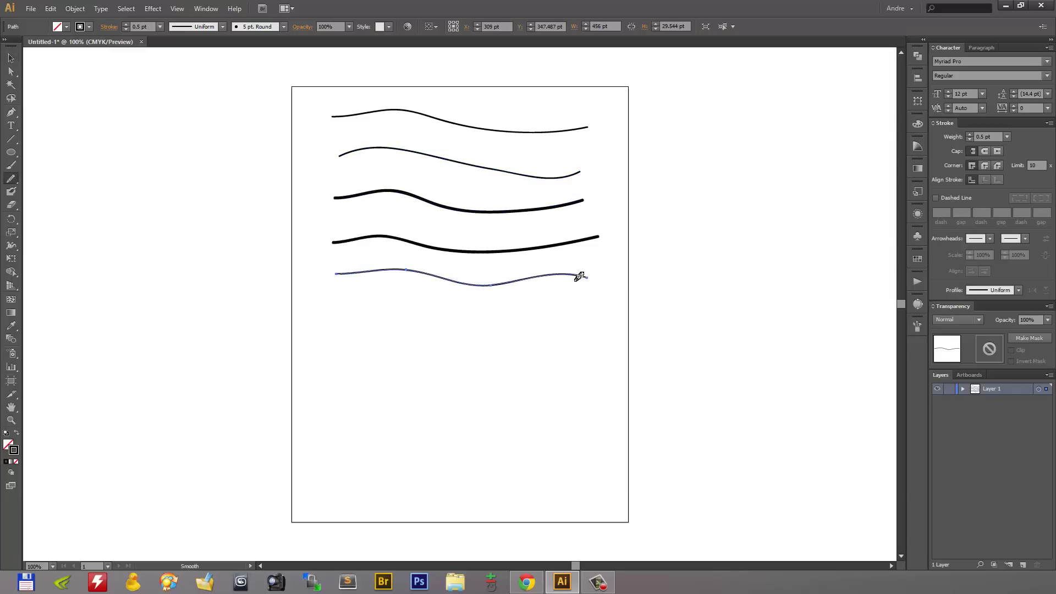
drag(351, 272, 600, 296)
Drag the middle strokes and the top stroke down onto the bottom line
key(v)
drag(465, 164, 465, 292)
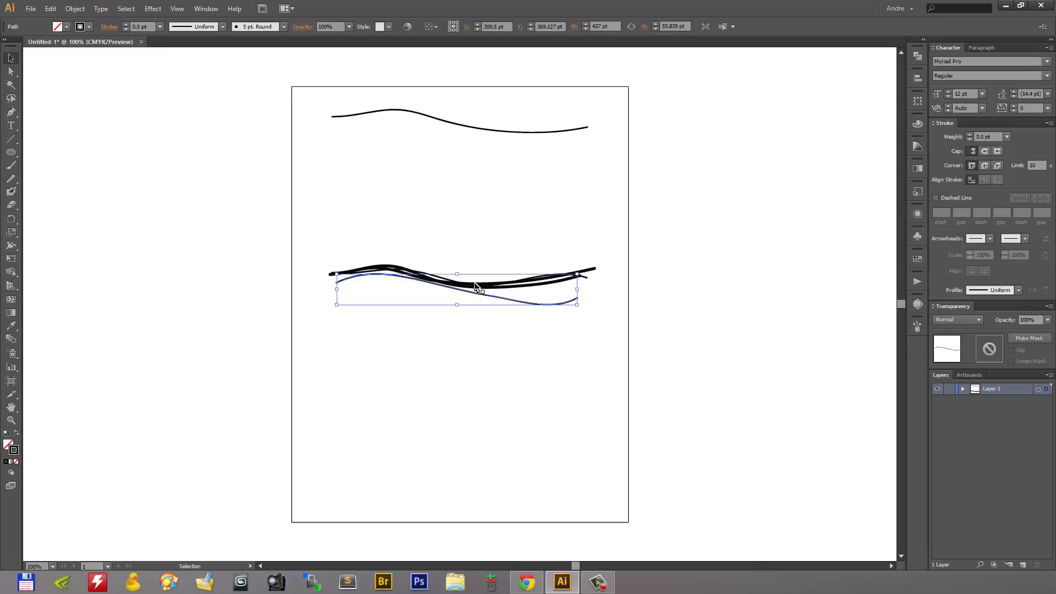
click(487, 176)
drag(485, 126, 467, 240)
drag(448, 123, 453, 283)
click(536, 225)
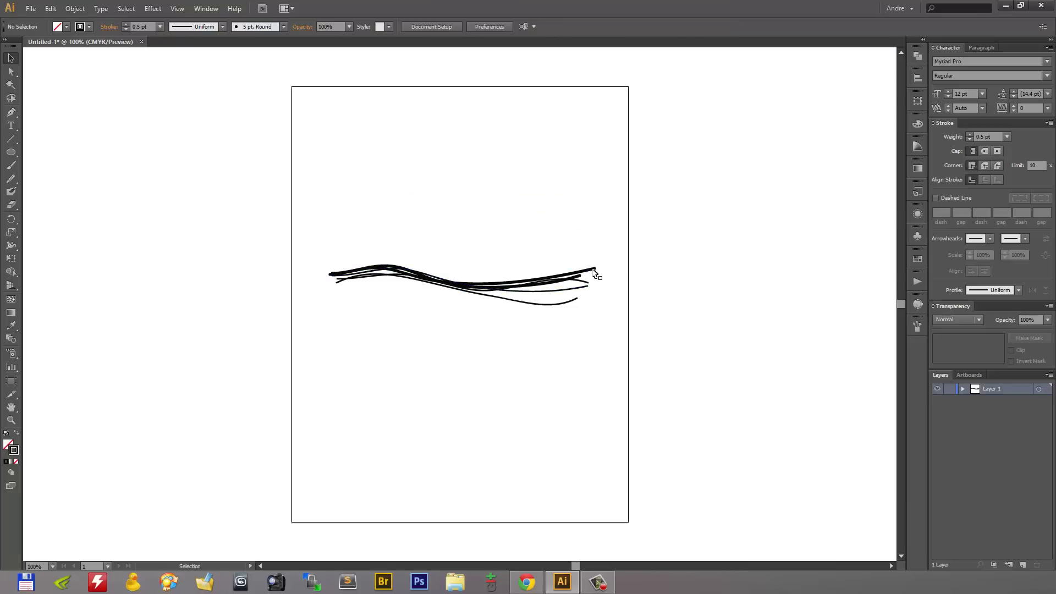
Fine-tune the thick and thin strokes' positions and reshape one path's bounding box
drag(594, 273, 597, 273)
click(483, 251)
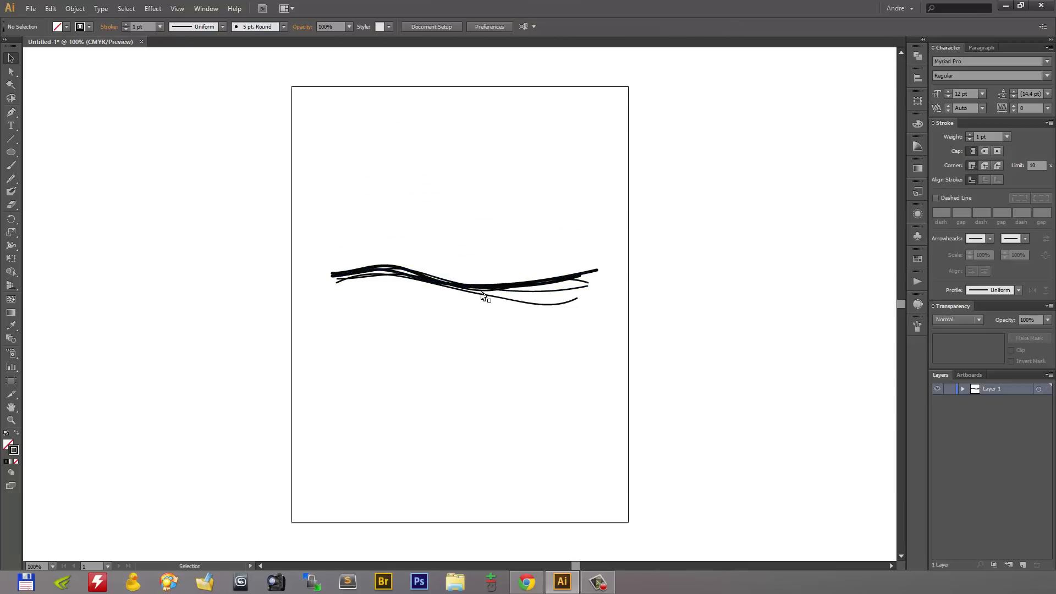
drag(489, 300, 487, 298)
click(473, 372)
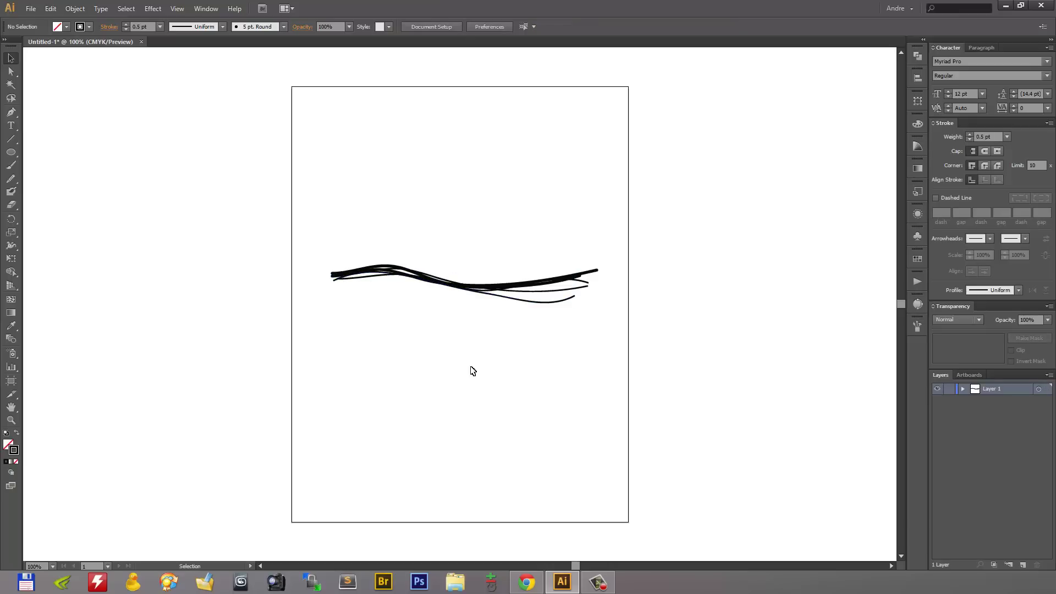
click(529, 287)
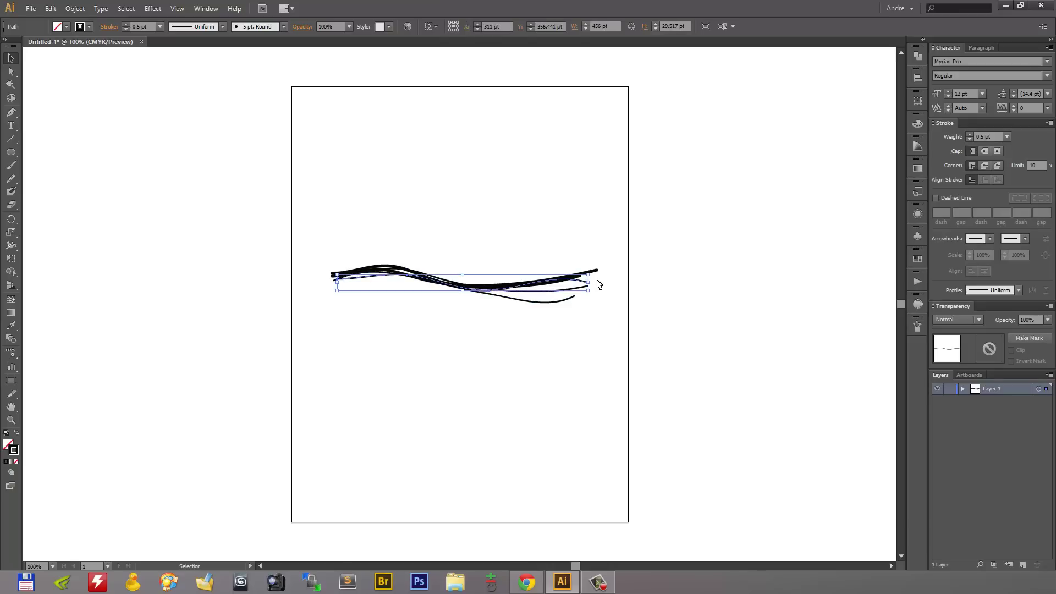
drag(593, 272, 579, 292)
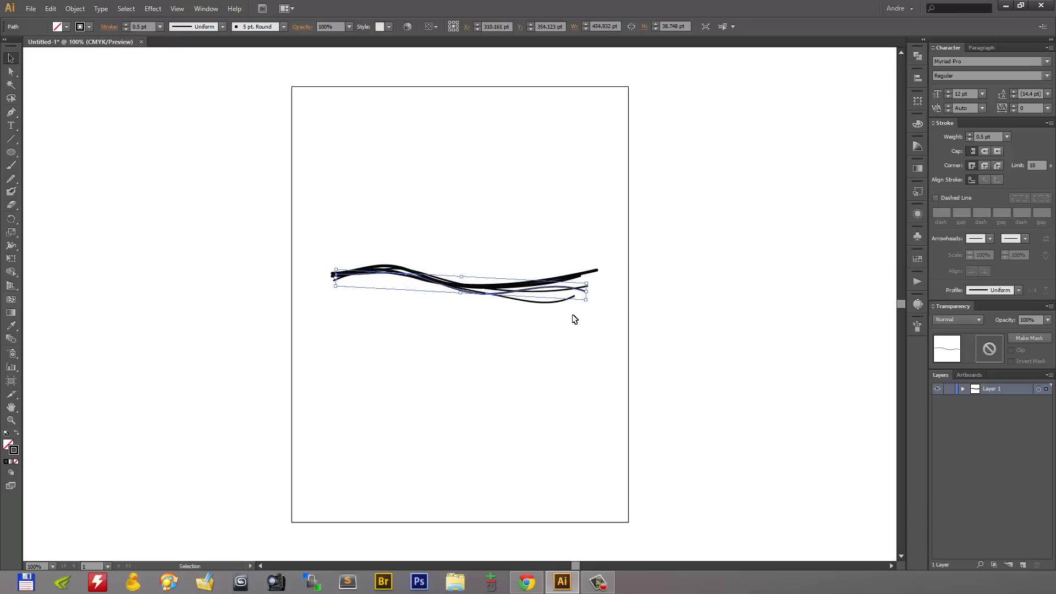
click(502, 321)
Zoom in on the stroke bundle and draw a closed Pen triangle over its left end
key(z)
drag(330, 246, 639, 362)
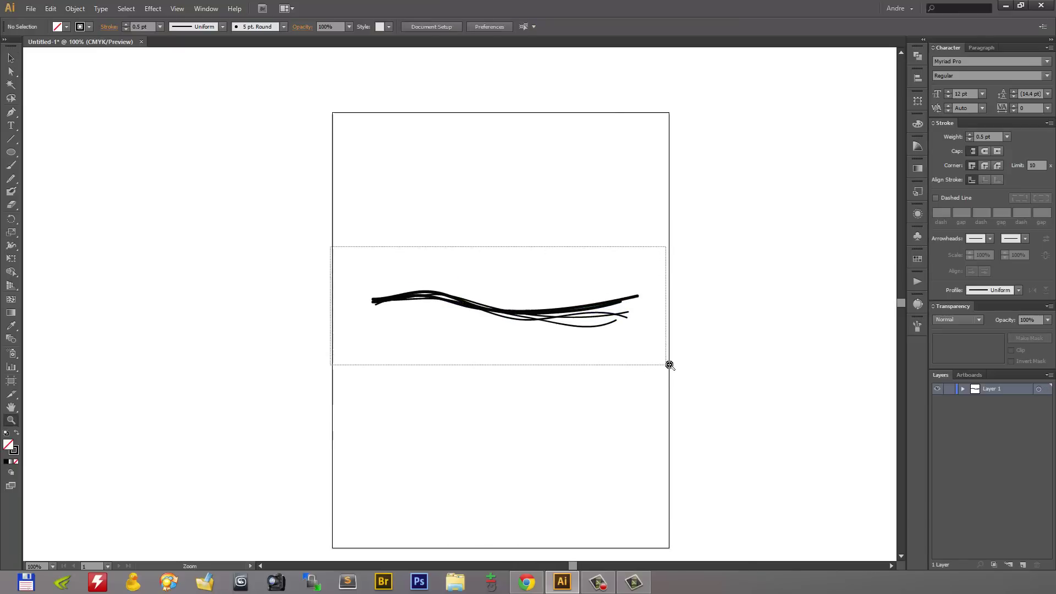
drag(670, 365, 674, 363)
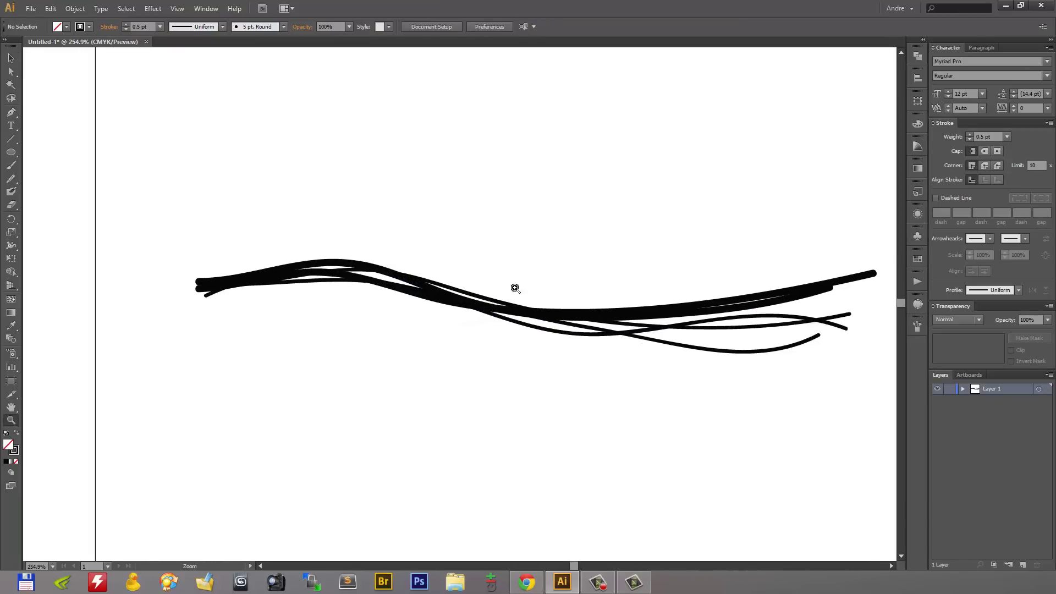
key(p)
drag(14, 115, 34, 112)
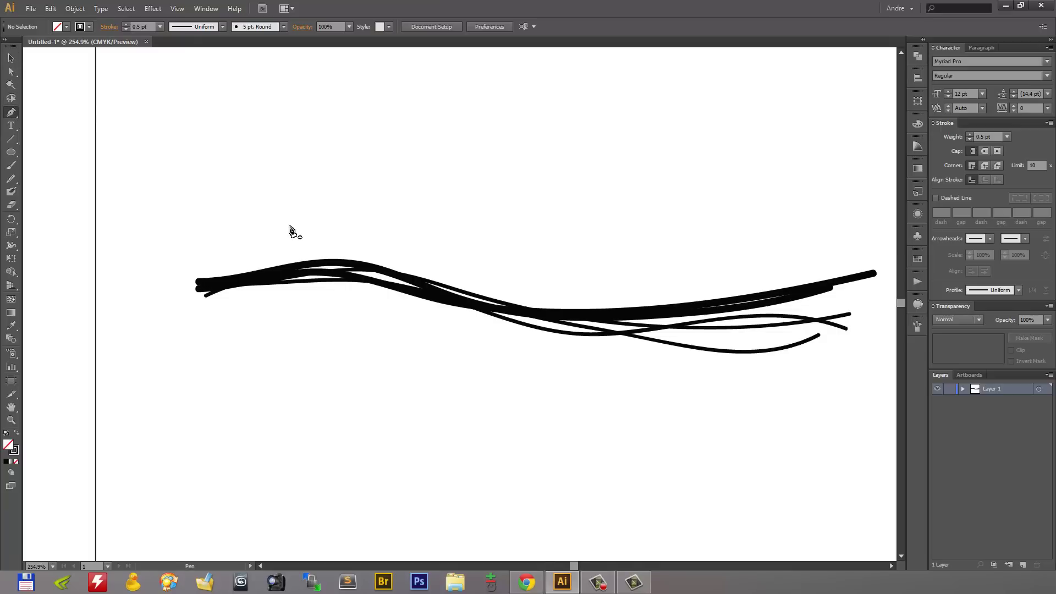
click(130, 285)
click(375, 160)
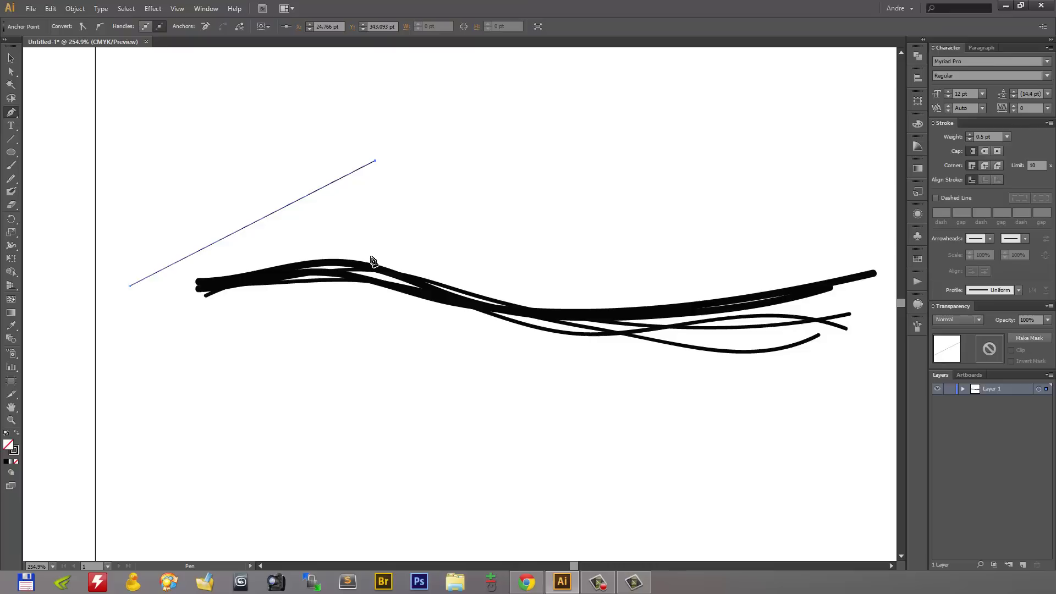
click(362, 404)
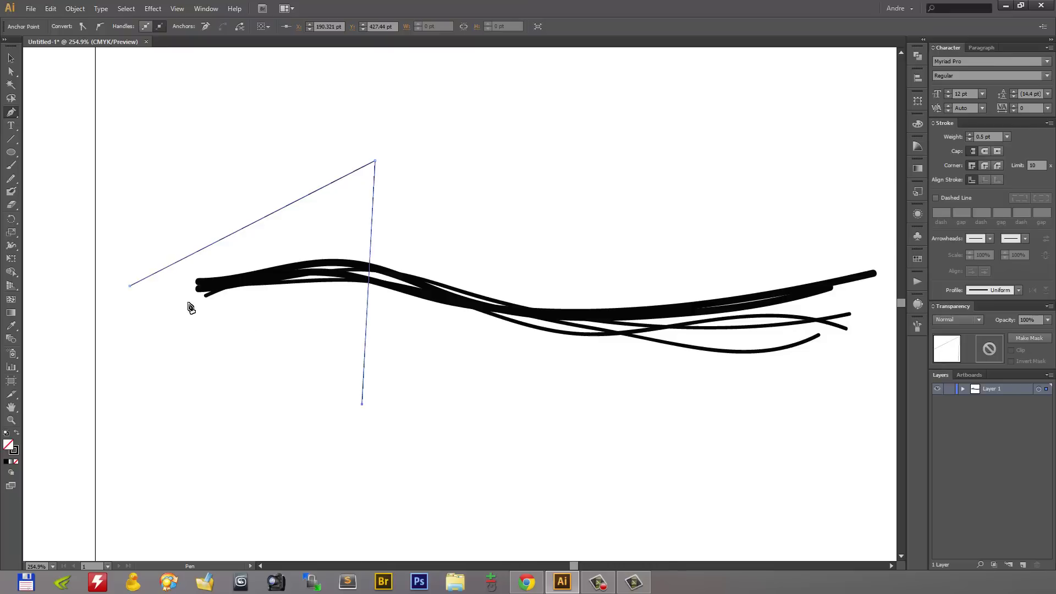
click(129, 285)
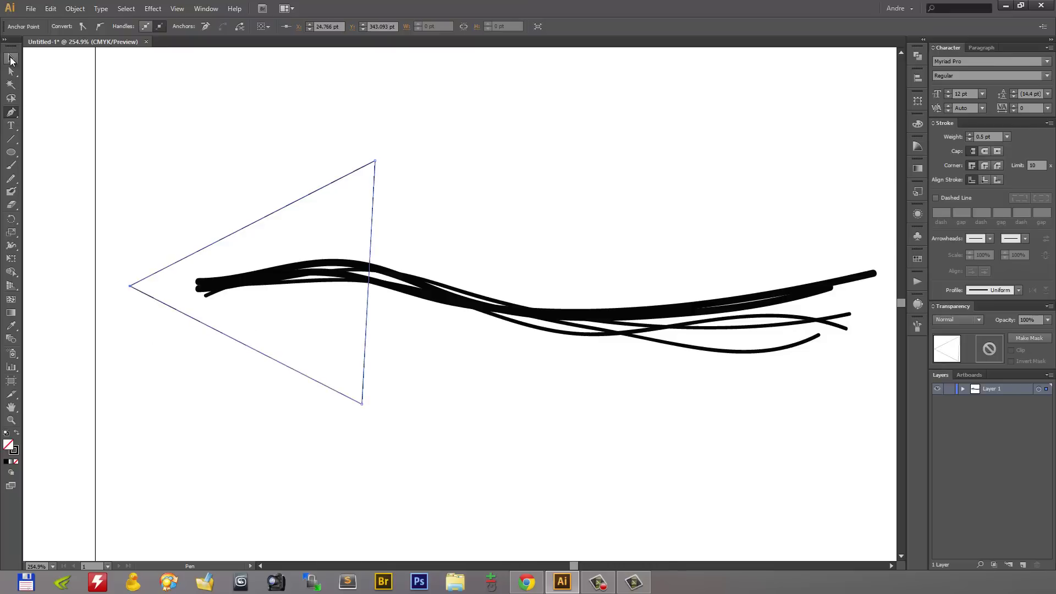
click(11, 58)
At 200% zoom, drag the triangle's top, bottom and tip anchors into a left-pointing arrowhead
click(418, 181)
drag(417, 181, 460, 189)
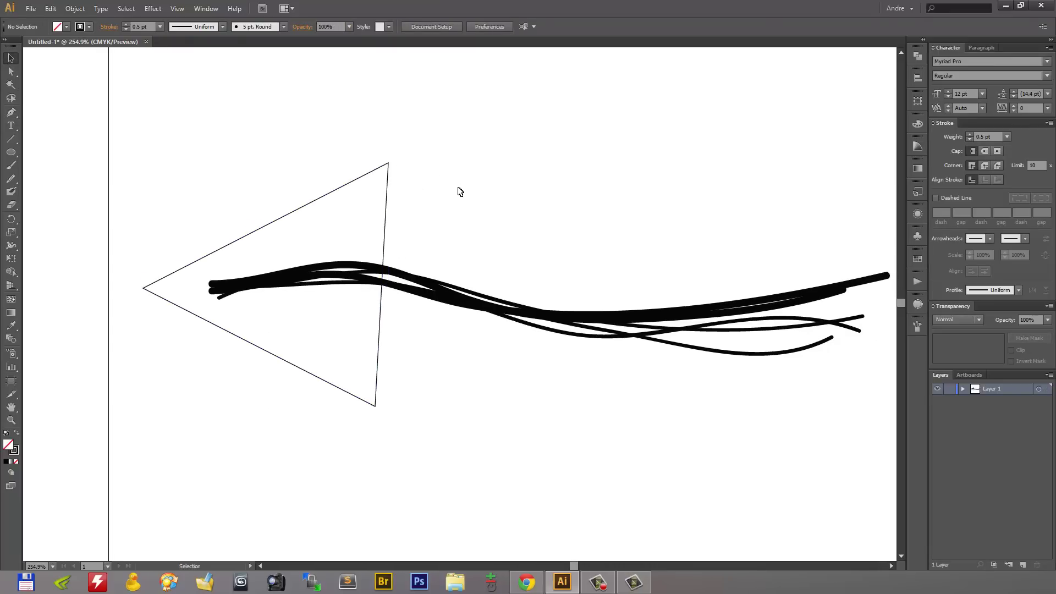
key(ctrl+minus)
click(404, 195)
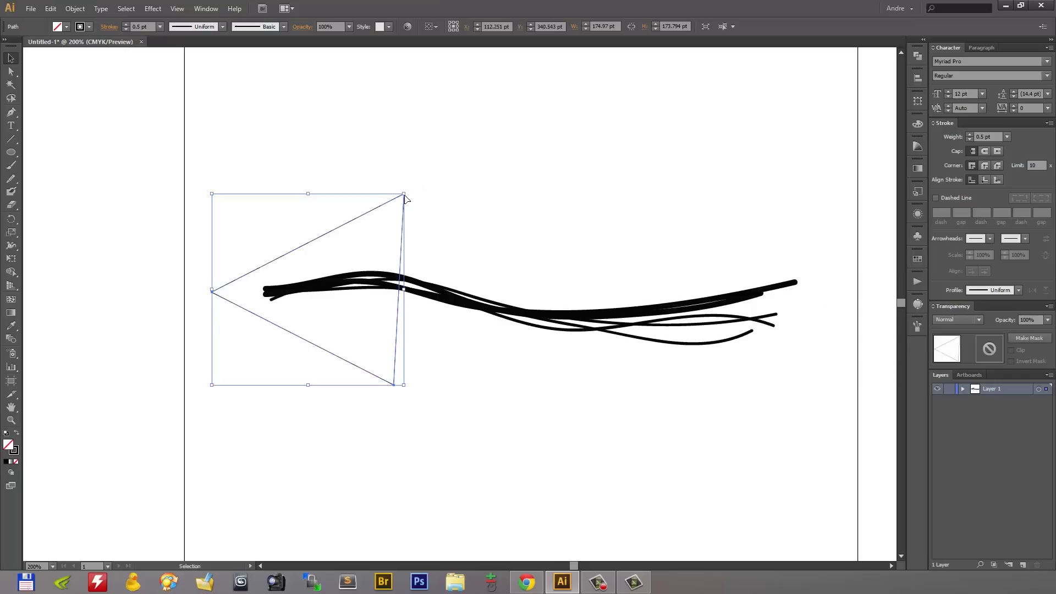
drag(11, 72, 64, 72)
click(275, 149)
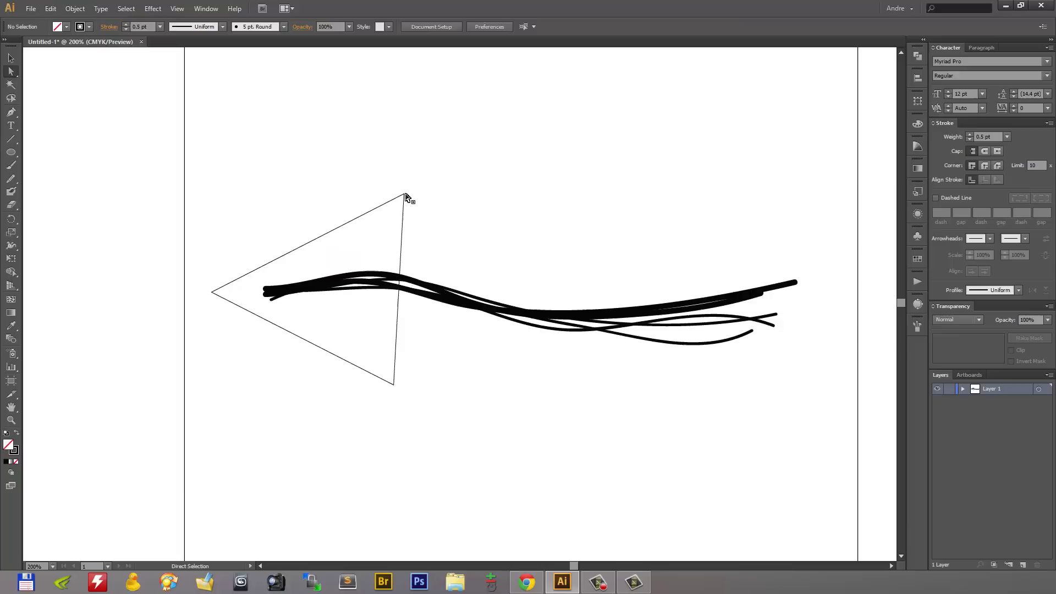
drag(405, 193, 382, 197)
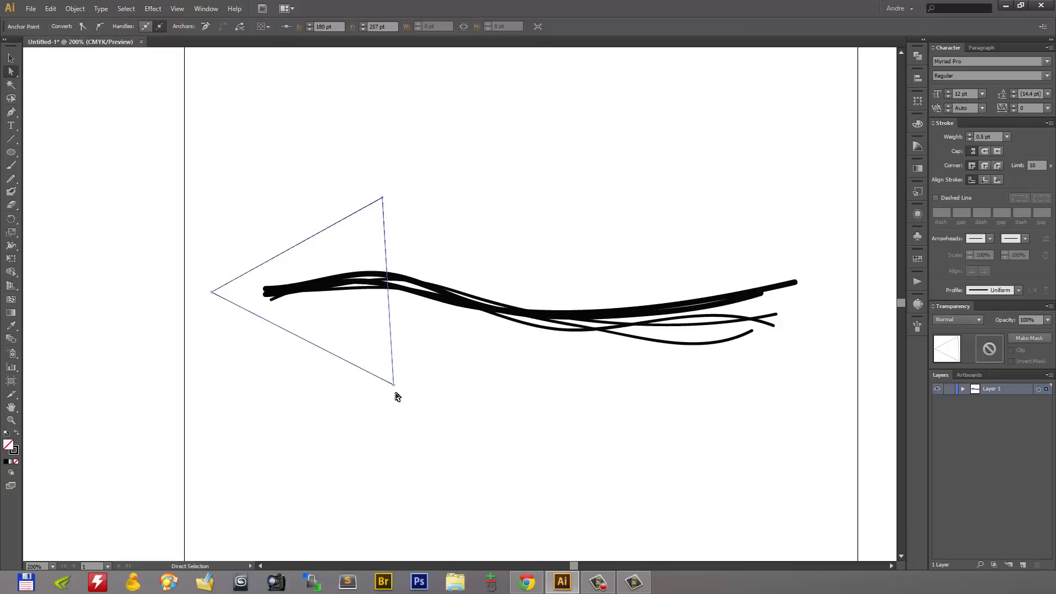
drag(395, 389, 377, 383)
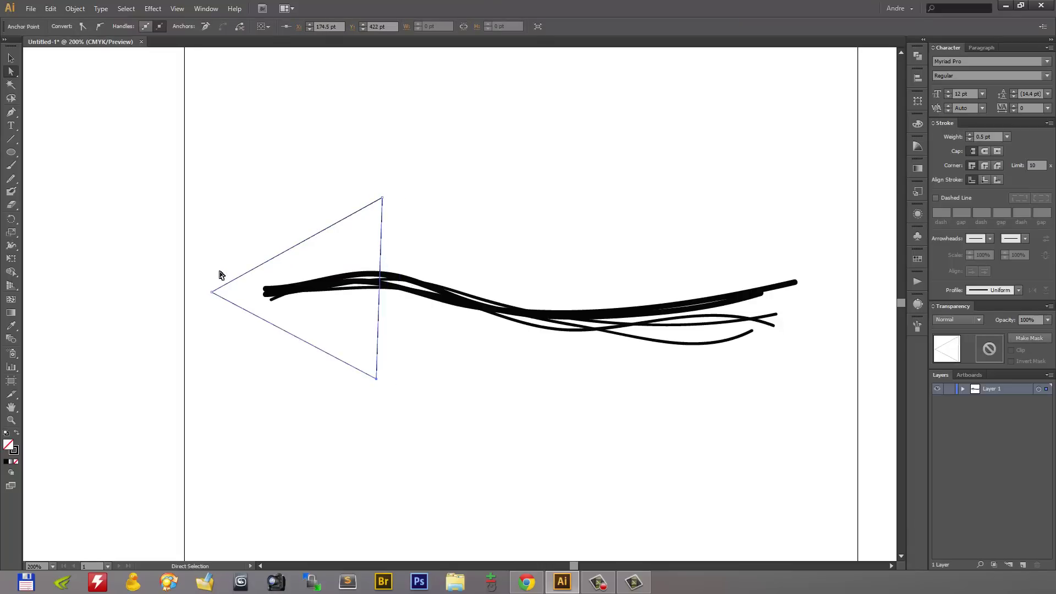
drag(213, 293, 230, 292)
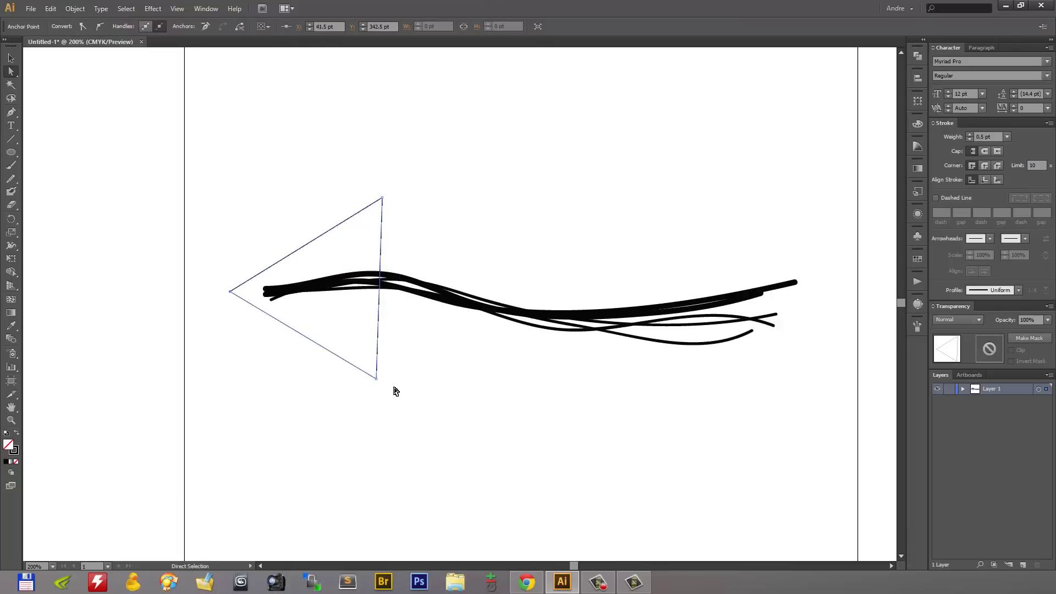
drag(377, 379, 378, 367)
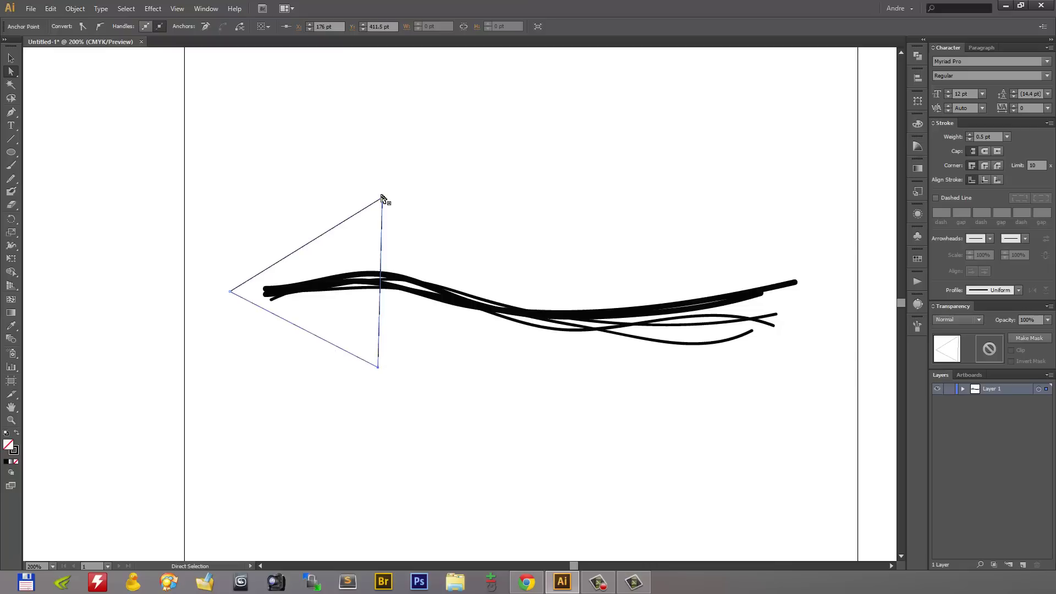
drag(382, 198, 378, 208)
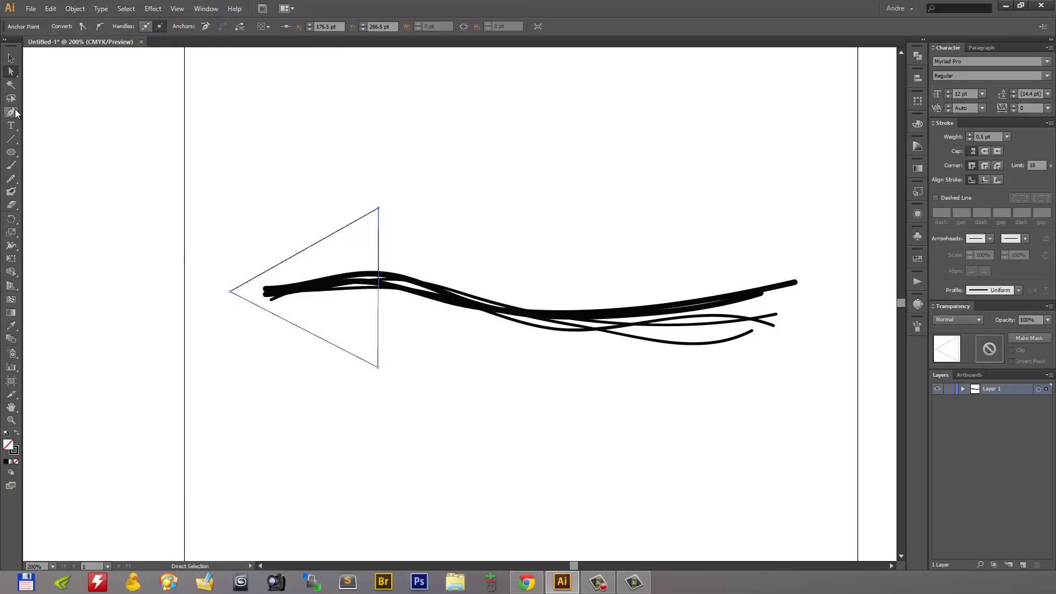
Pull curve handles from the top and bottom anchors so the arrowhead gets concave sides and back
click(15, 112)
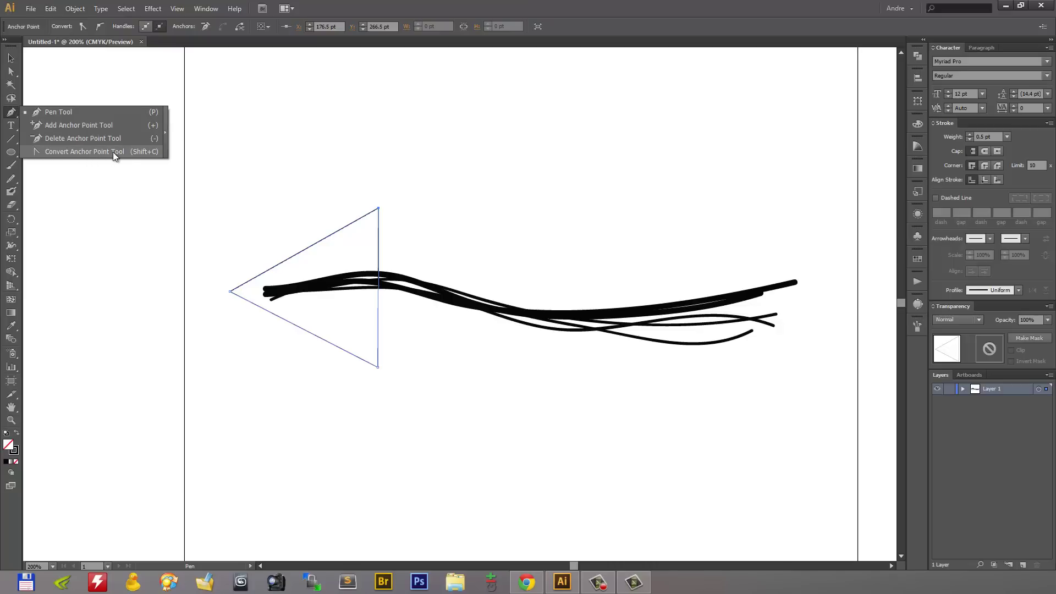
click(131, 152)
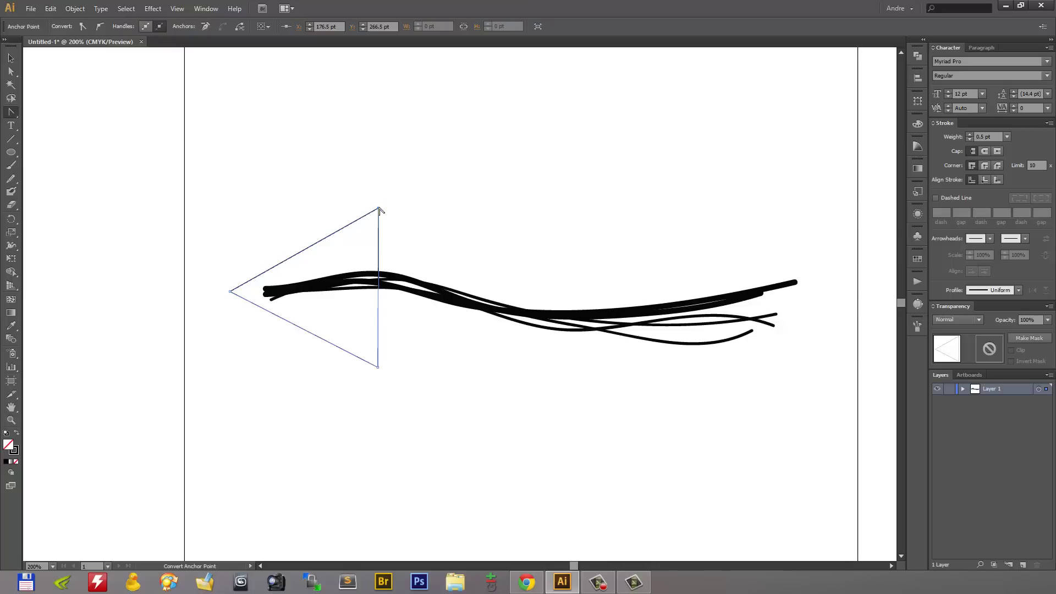
drag(379, 210, 415, 160)
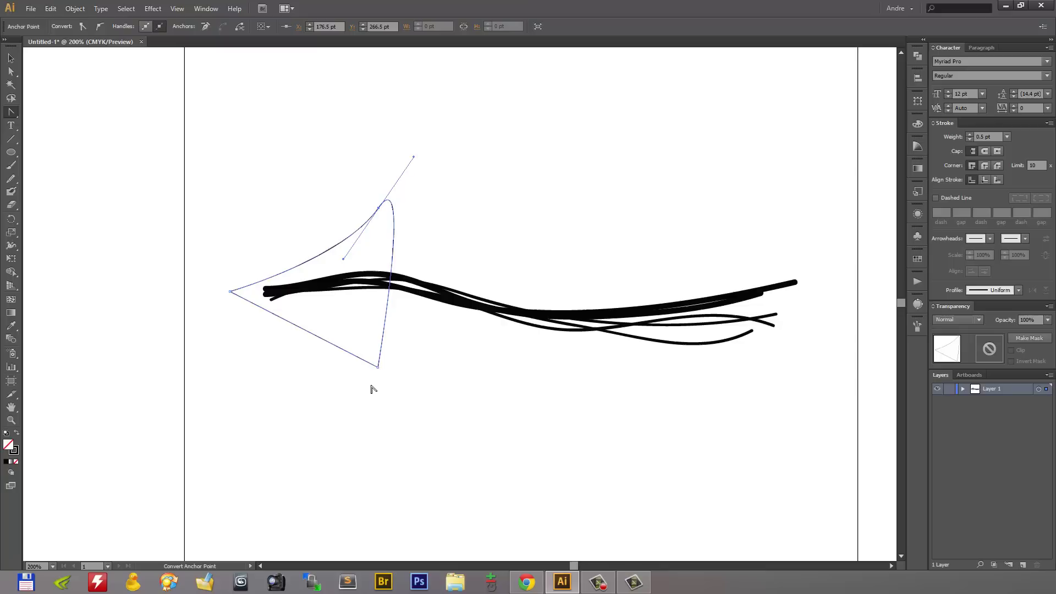
drag(377, 368, 335, 317)
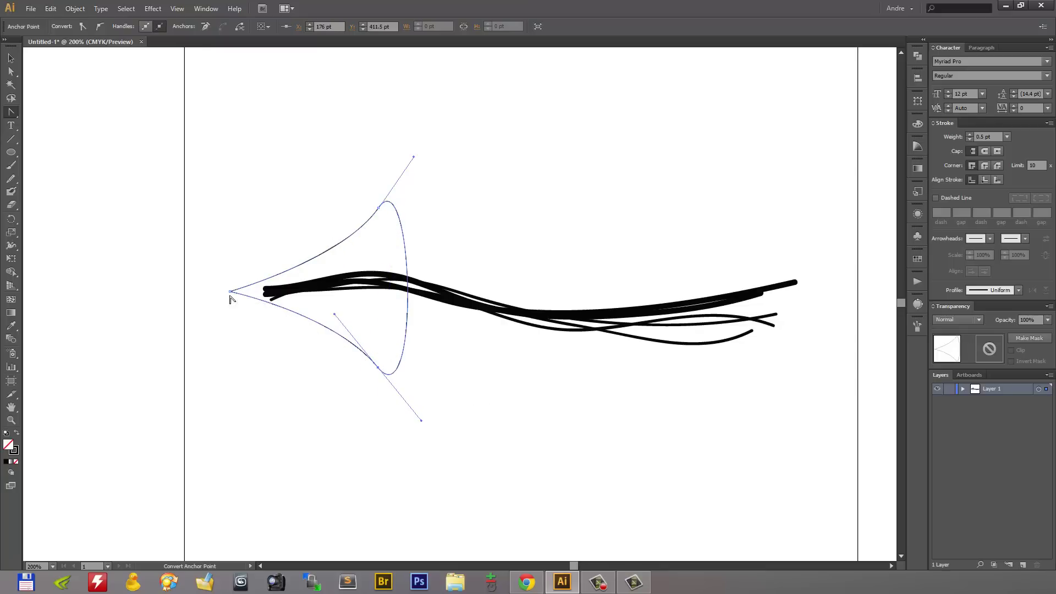
drag(414, 157, 314, 298)
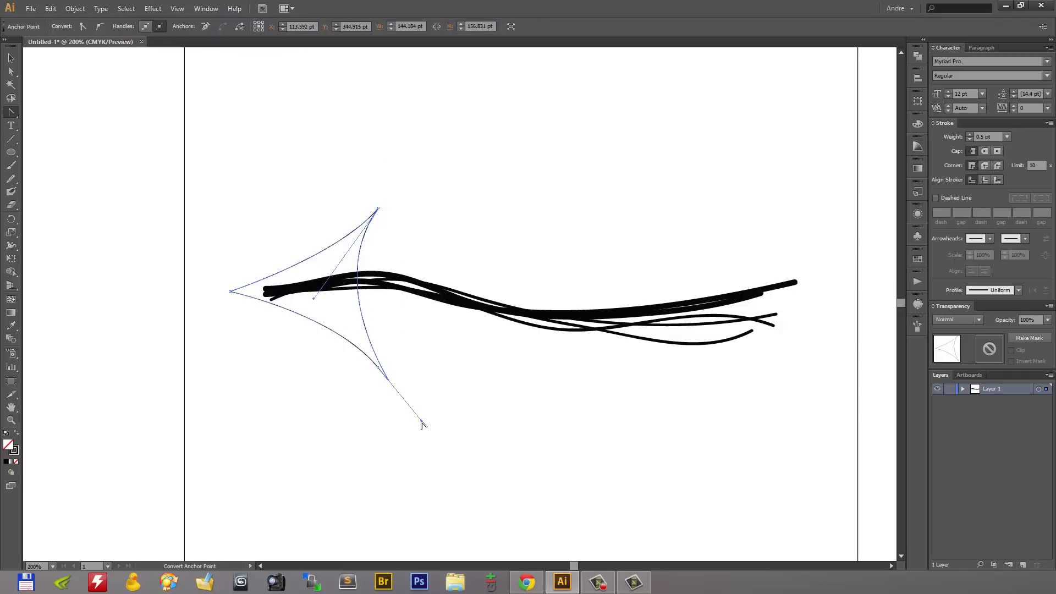
drag(422, 422, 332, 300)
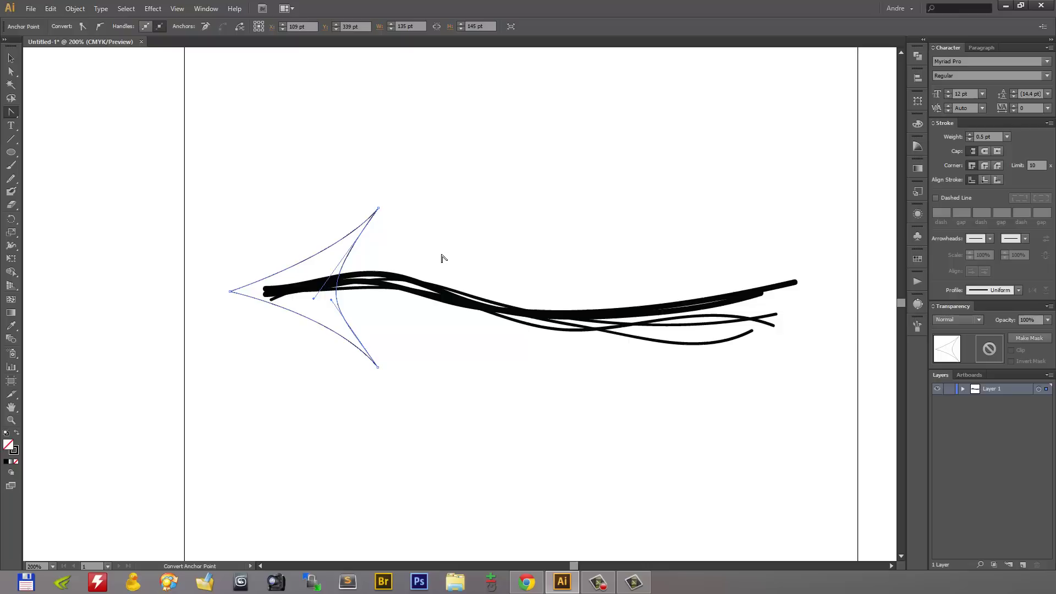
click(11, 57)
click(401, 165)
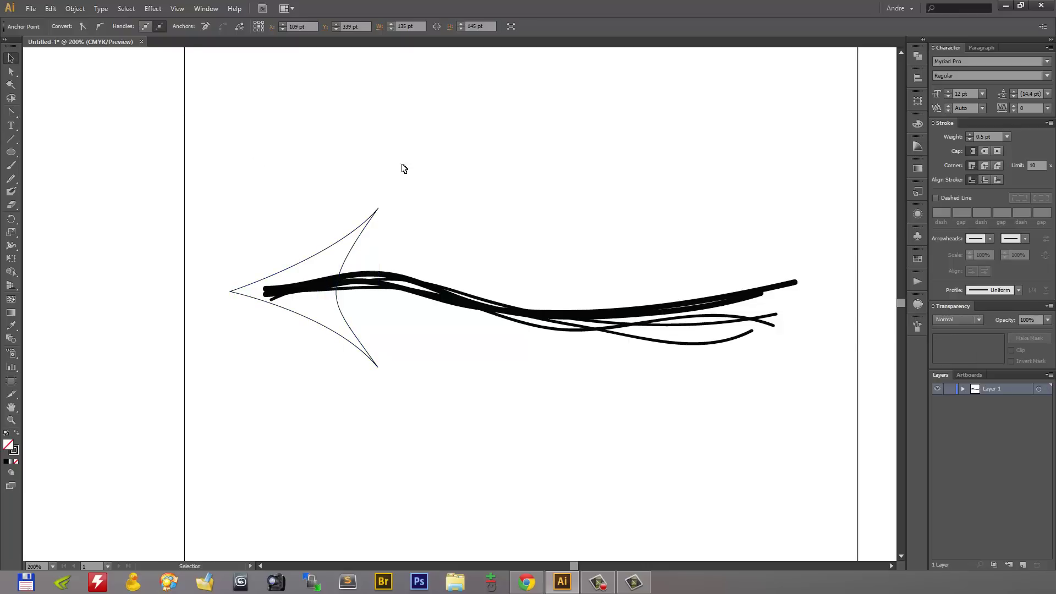
click(379, 209)
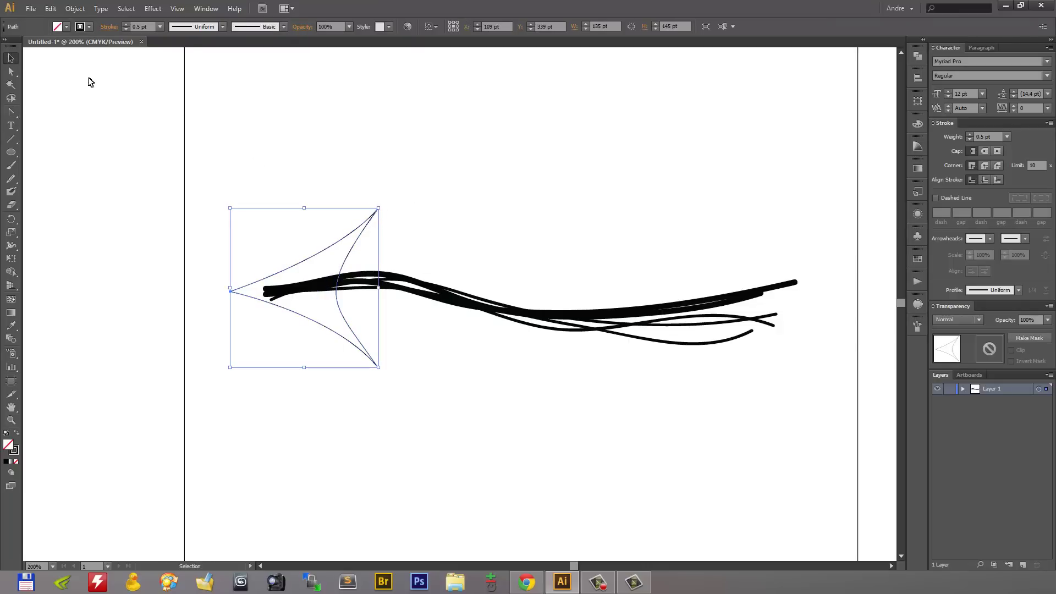
Nudge the arrowhead tip down-right, pull its top point up and outward, then zoom to 150%
click(268, 197)
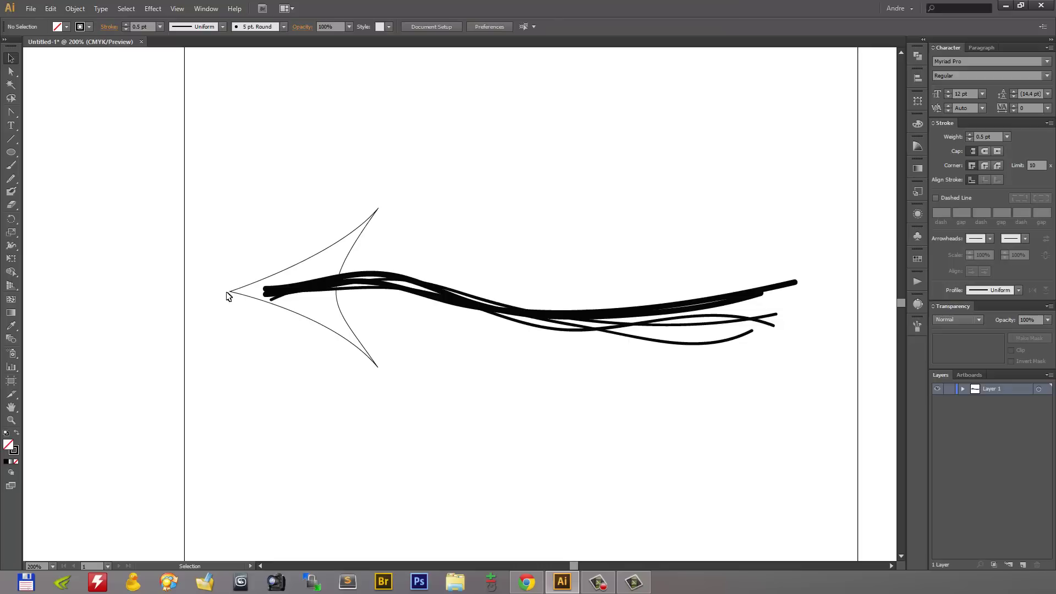
key(a)
drag(232, 293, 237, 297)
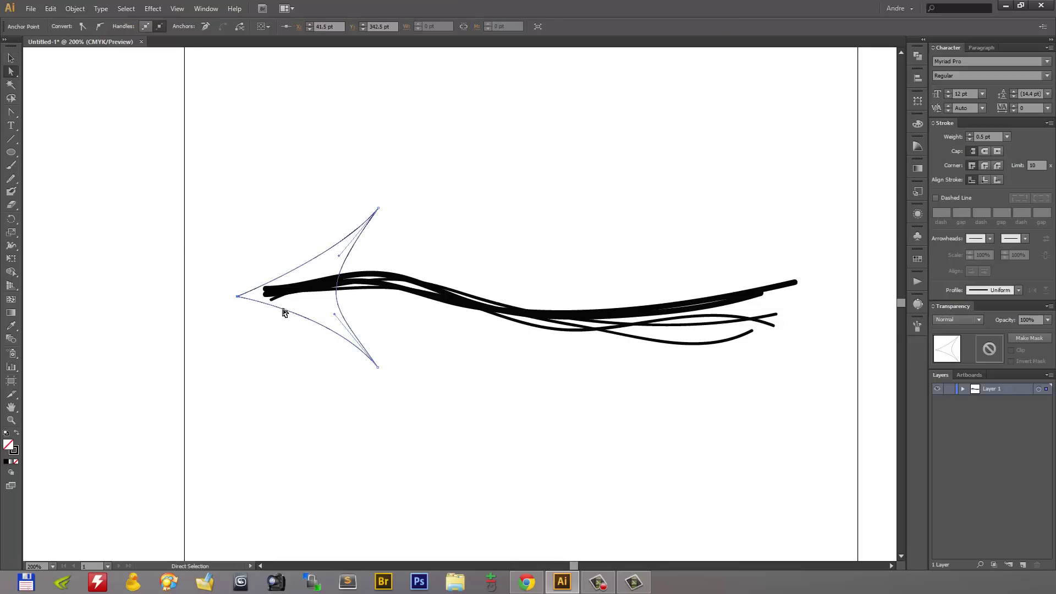
drag(380, 208, 410, 191)
click(435, 243)
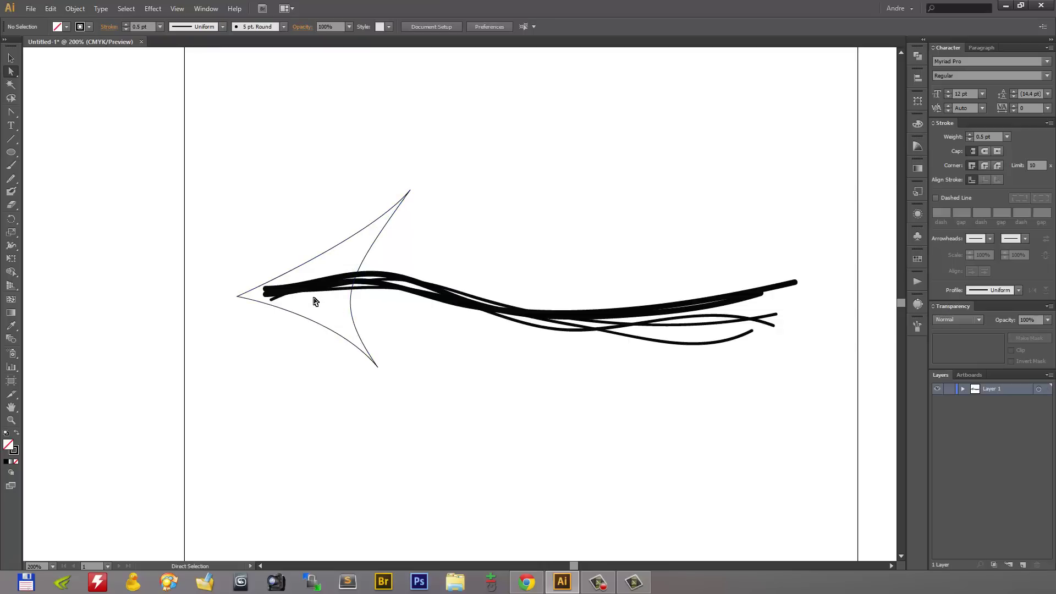
key(ctrl+minus)
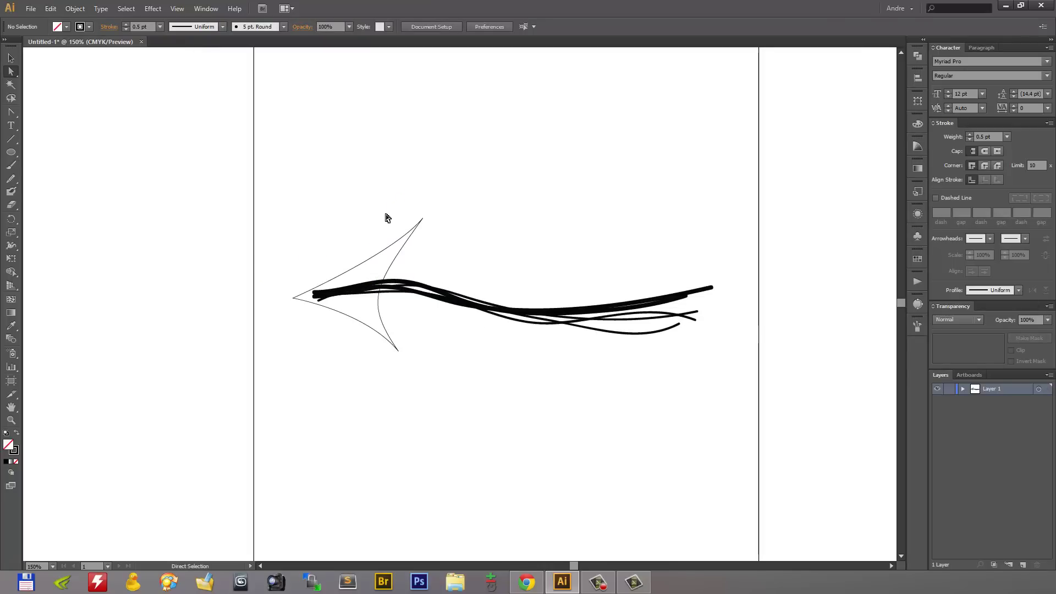
click(412, 241)
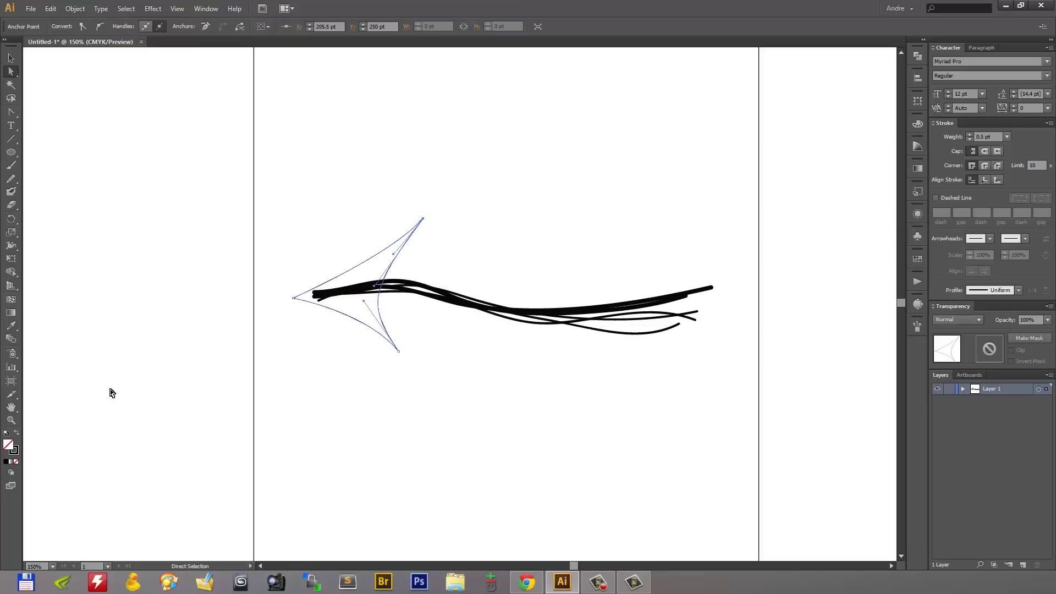
Fill the arrowhead solid black with the Live Paint Bucket
click(12, 273)
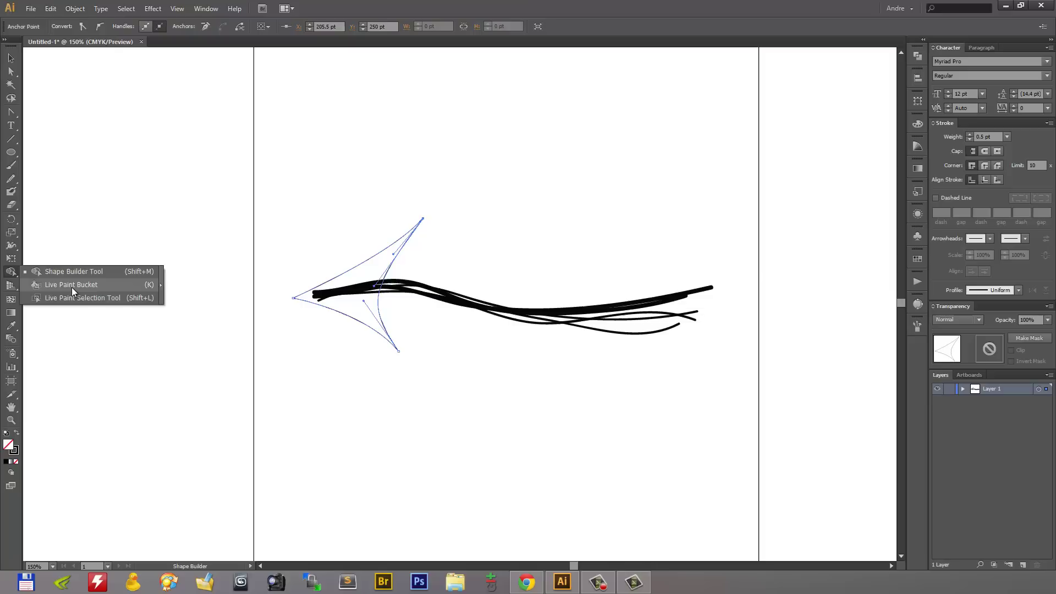
click(72, 287)
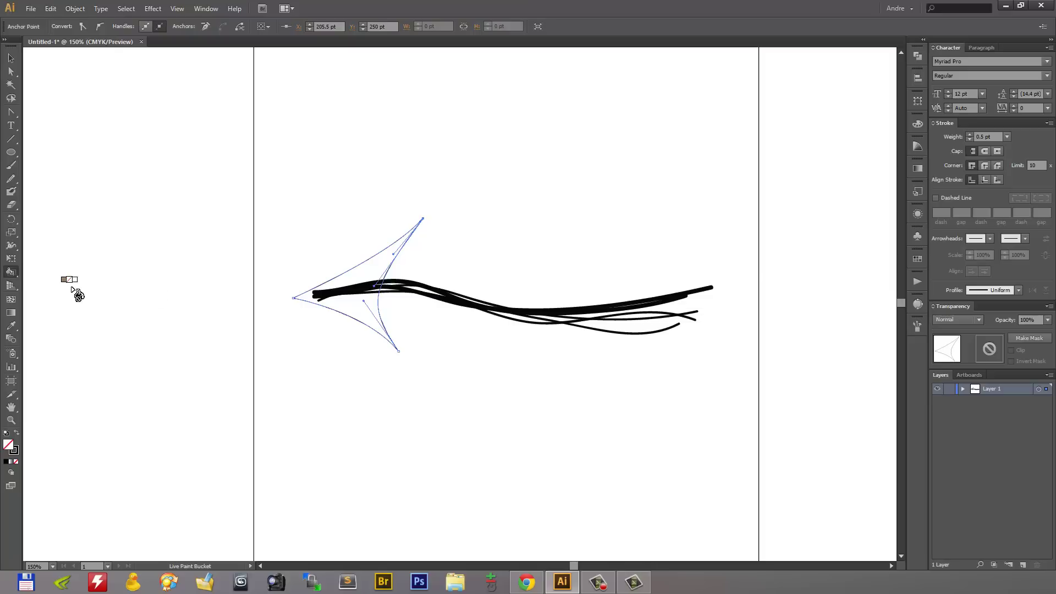
double_click(8, 444)
click(645, 213)
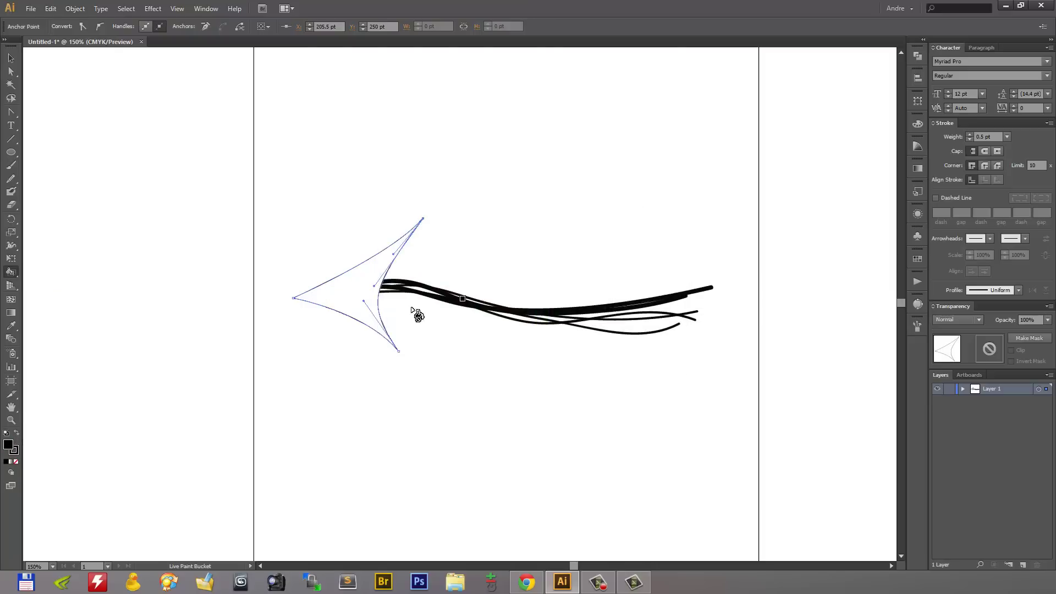
click(360, 298)
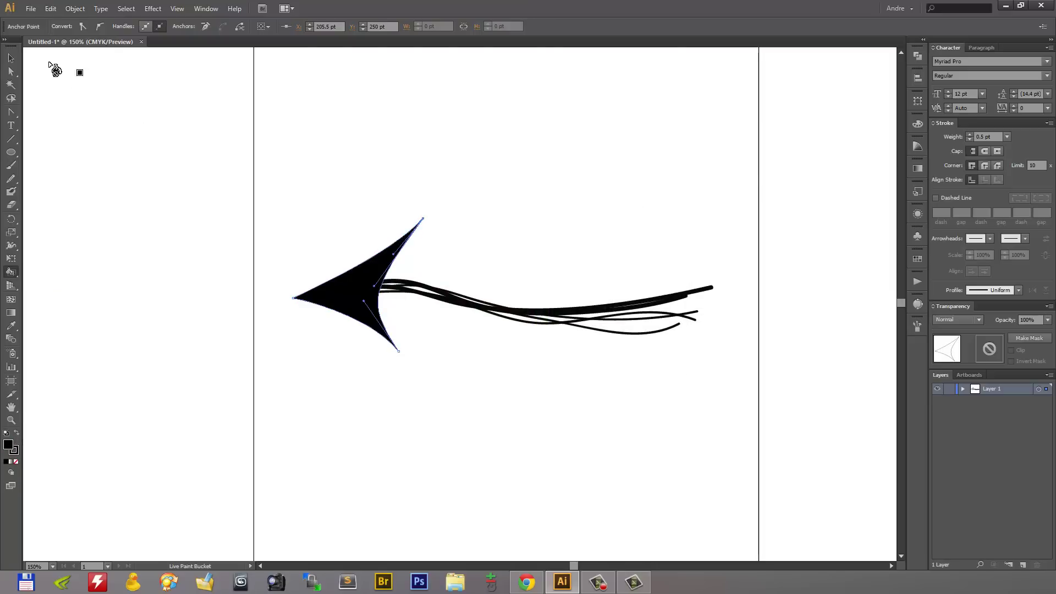
Drag the arrowhead's upper and lower barb tip anchors inward to shorten its wings
click(11, 57)
click(407, 205)
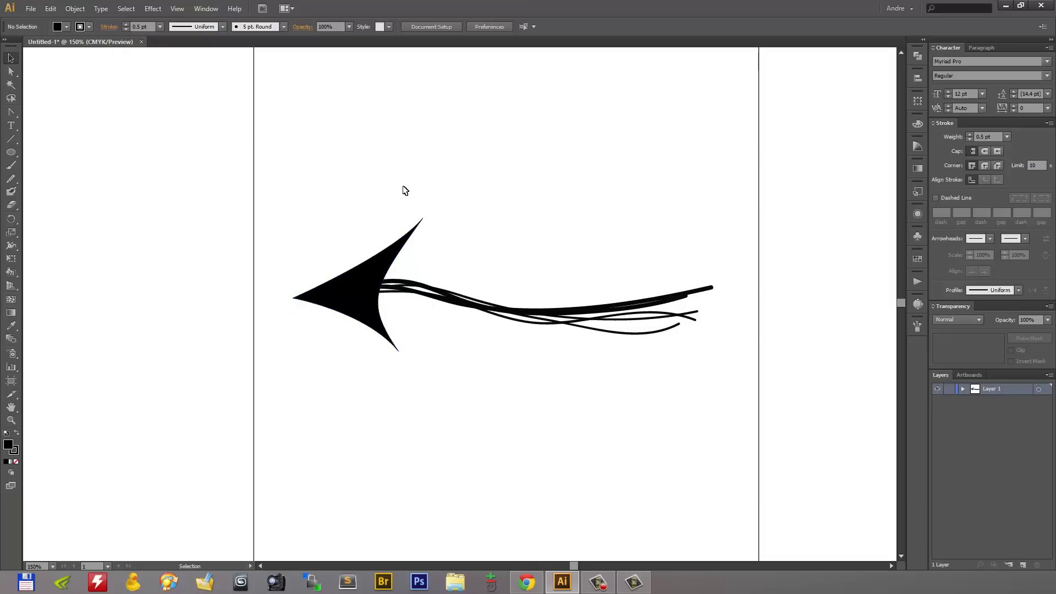
drag(407, 199, 434, 228)
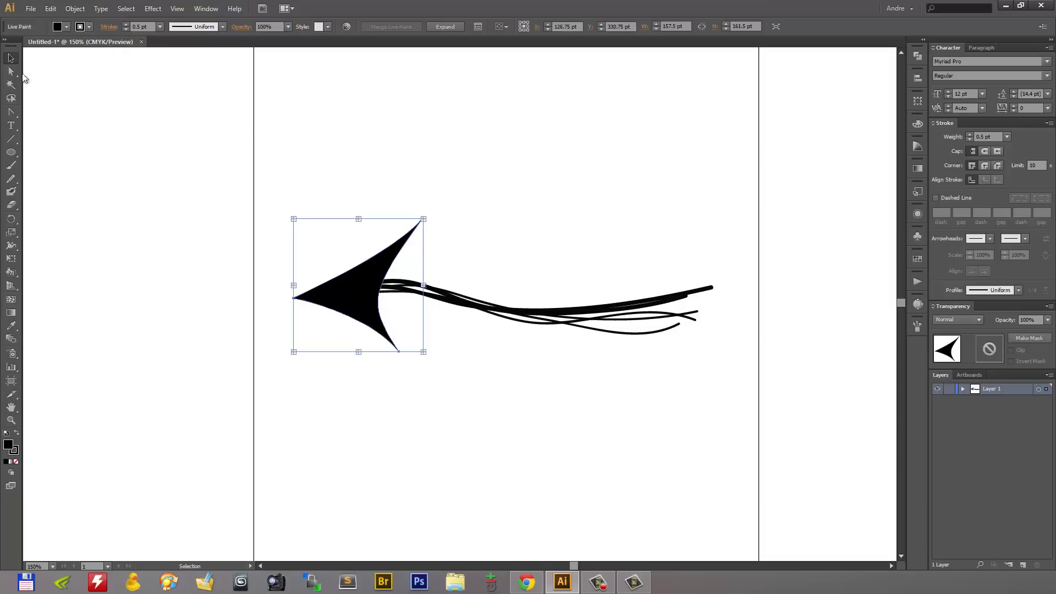
click(11, 72)
click(197, 97)
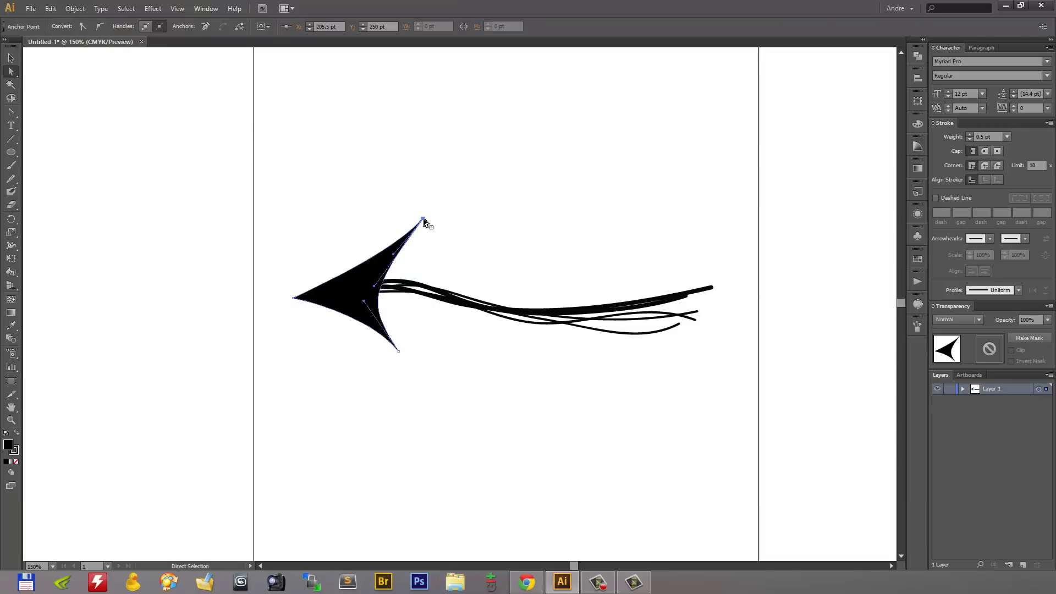
drag(423, 220, 412, 232)
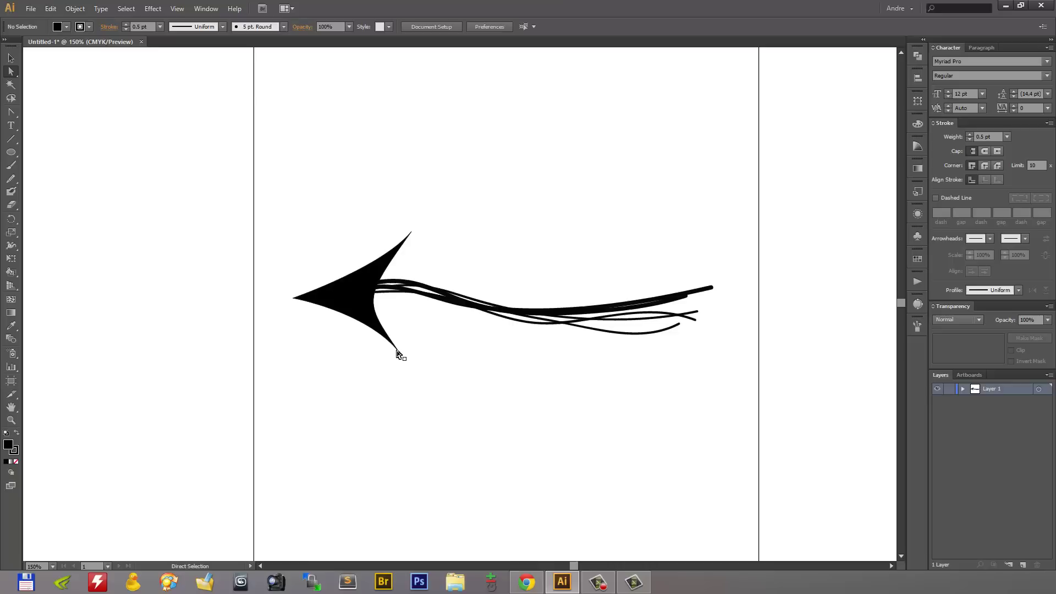
drag(397, 351, 394, 333)
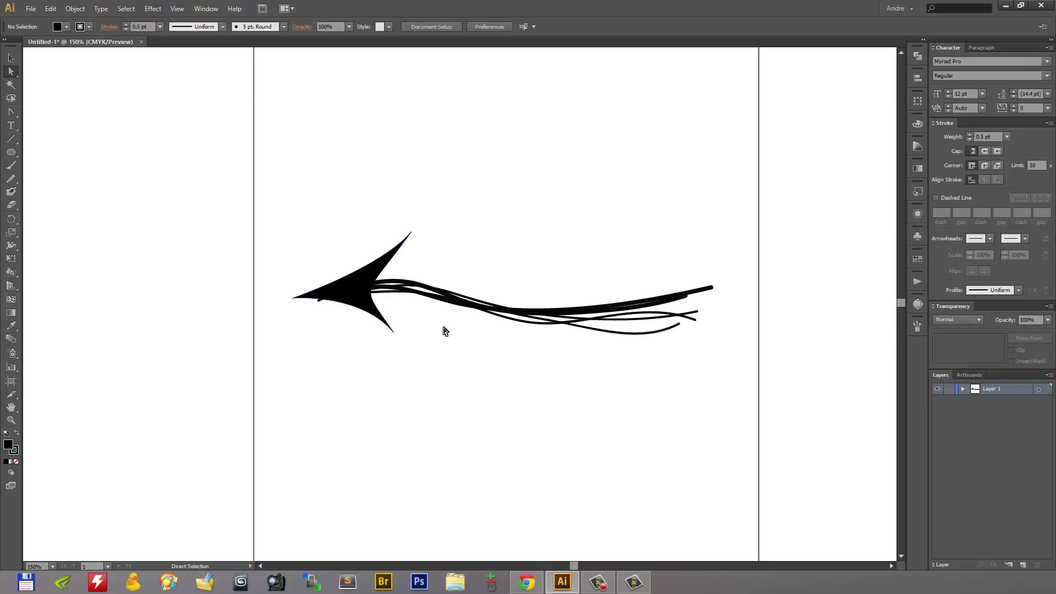
Select all arrow paths, zoom to 100%, and group the arrowhead with the wavy shaft strokes
key(ctrl+a)
key(ctrl+minus)
drag(507, 246, 454, 254)
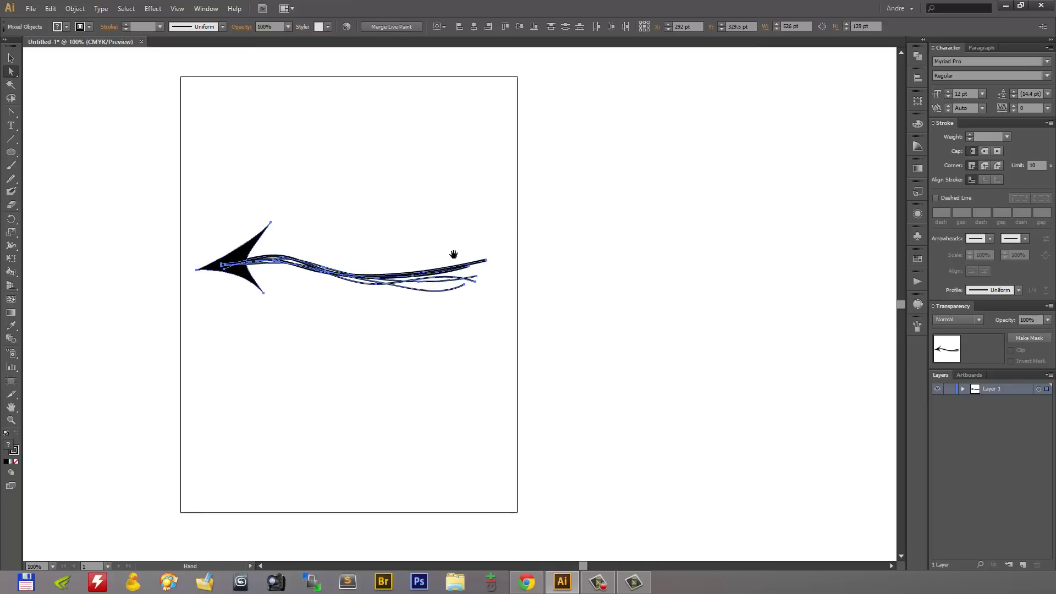
click(80, 9)
click(103, 50)
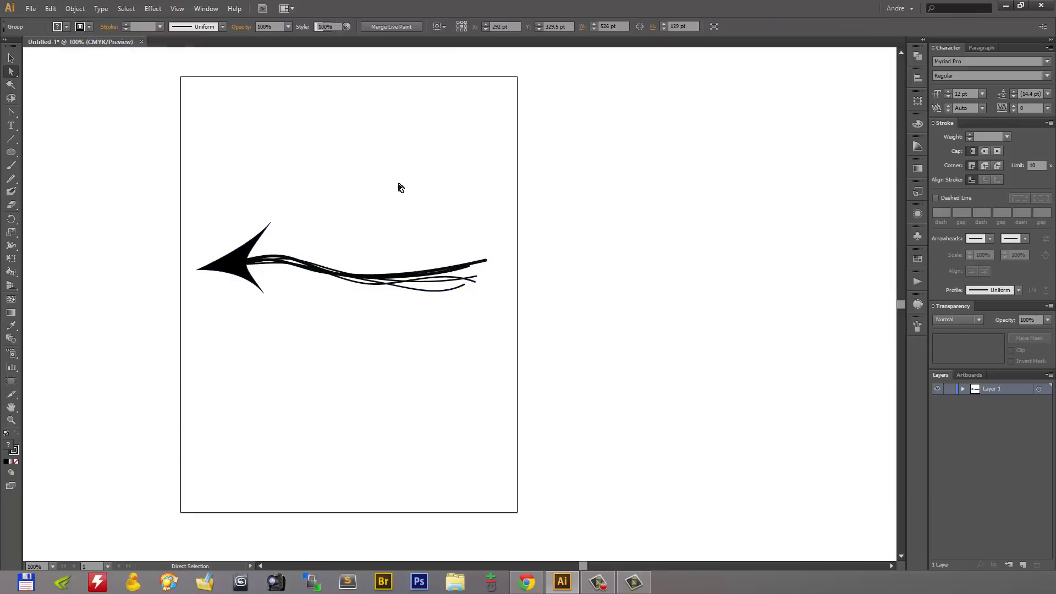
click(593, 263)
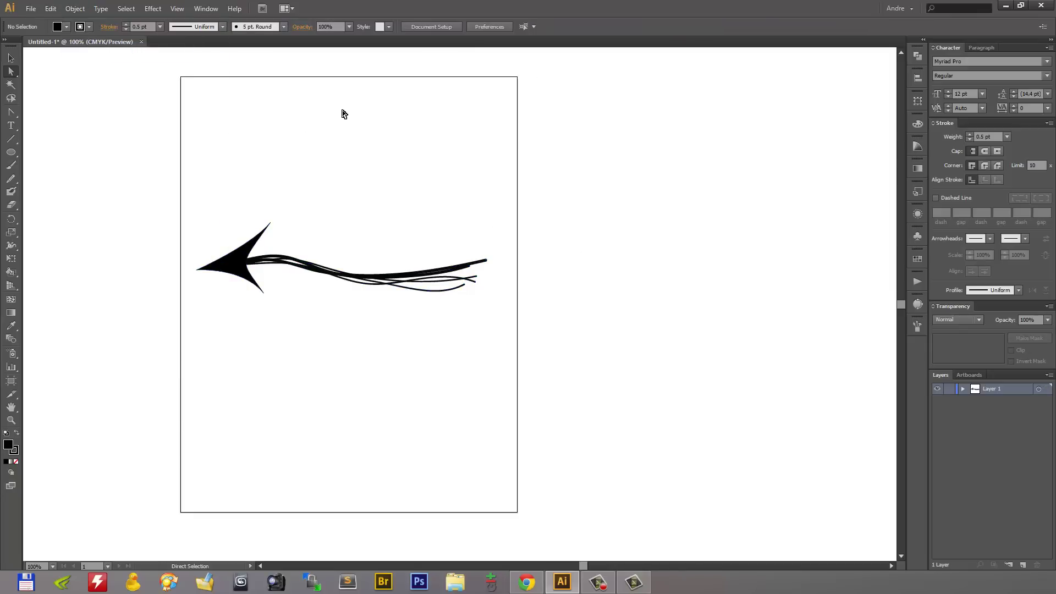
Float the Brushes panel beside the page, near the top
click(917, 325)
mouse_move(776, 258)
mouse_down()
mouse_move(715, 142)
mouse_move(732, 135)
mouse_up()
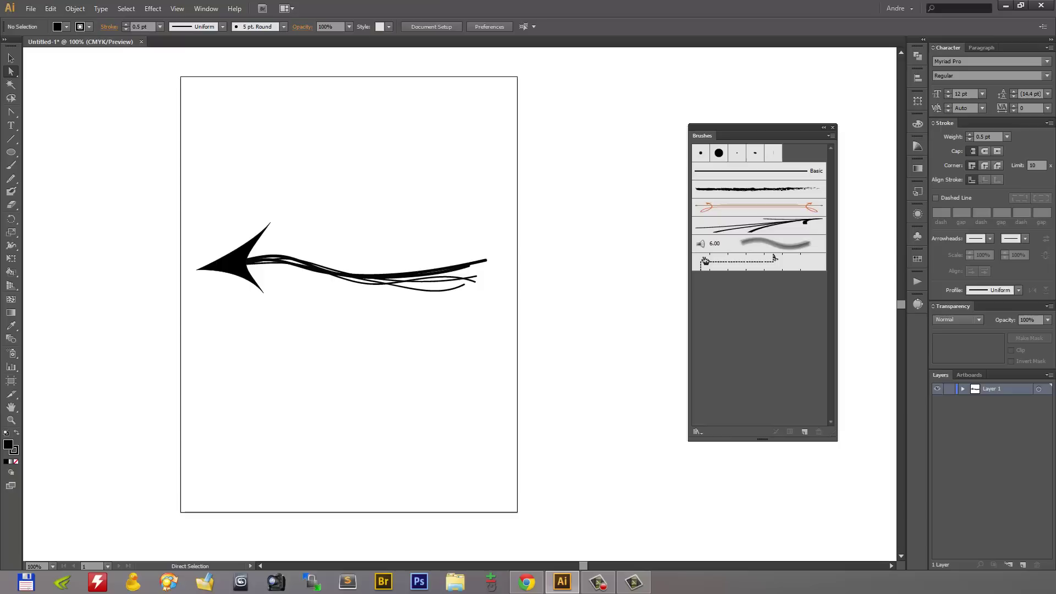
click(206, 8)
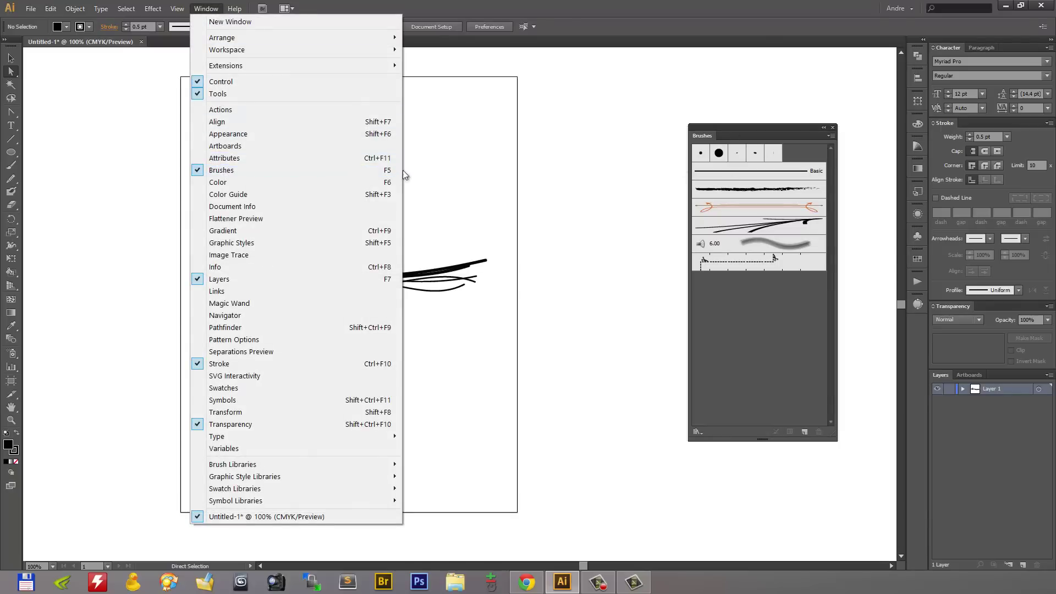
click(743, 126)
drag(743, 126, 739, 107)
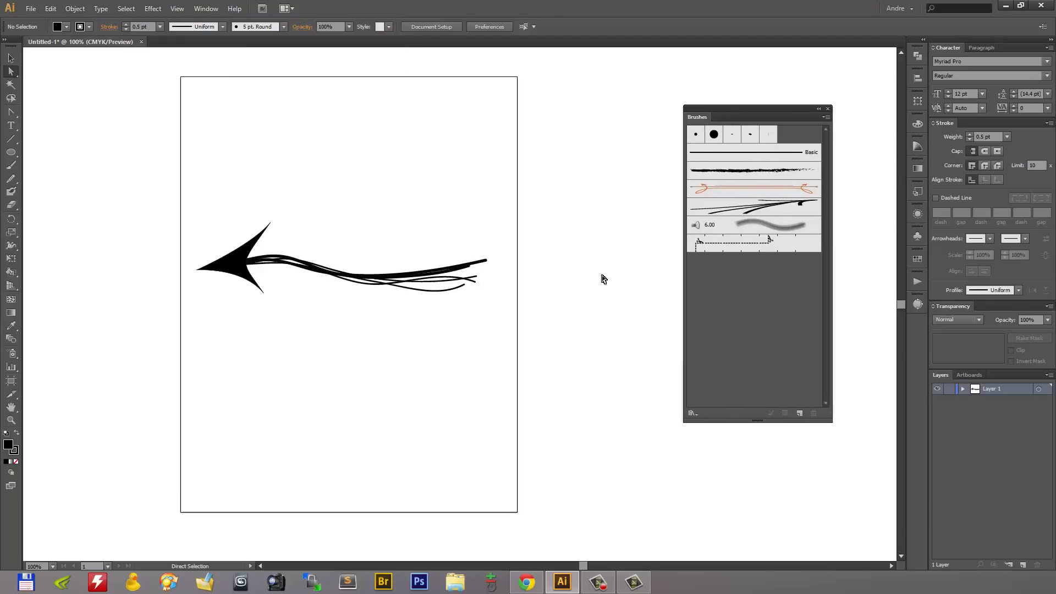
Drag the selected arrow group into the Brushes panel to start a new brush
drag(178, 229, 520, 340)
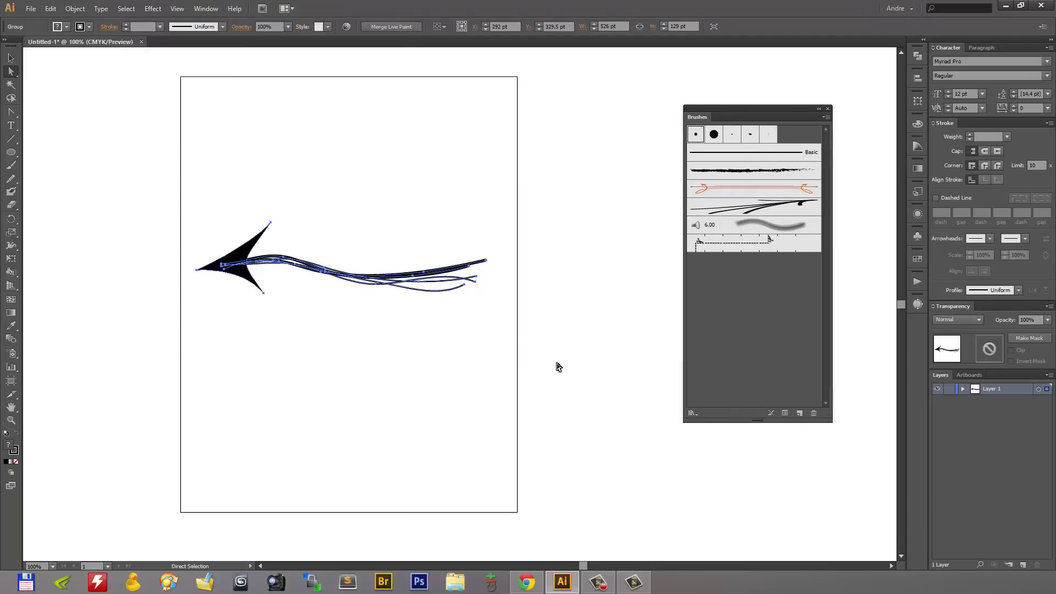
mouse_move(240, 257)
mouse_down()
mouse_move(245, 213)
mouse_move(550, 291)
mouse_move(710, 309)
mouse_up()
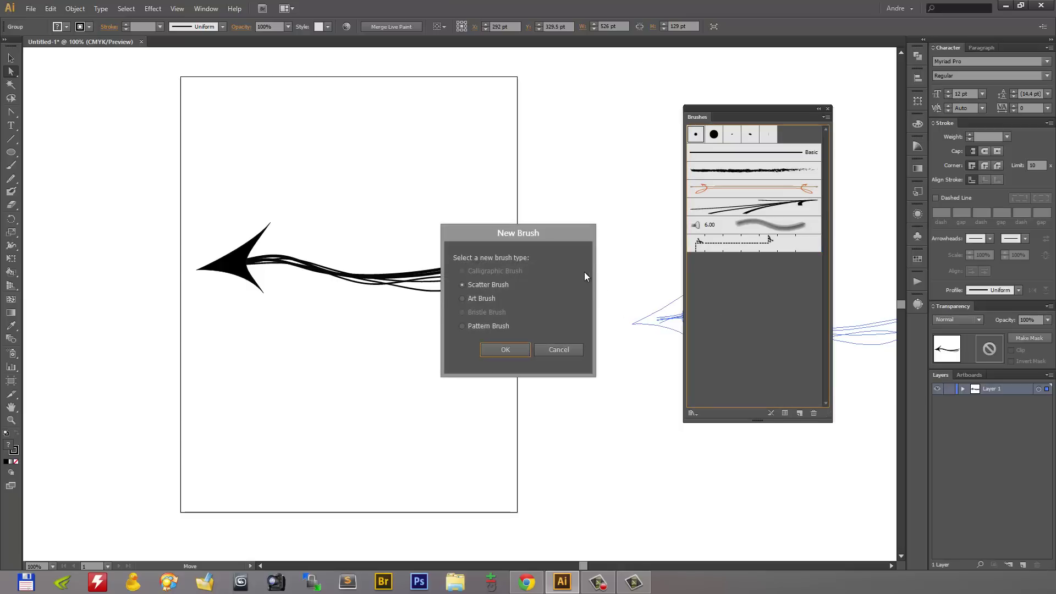
drag(556, 233, 537, 223)
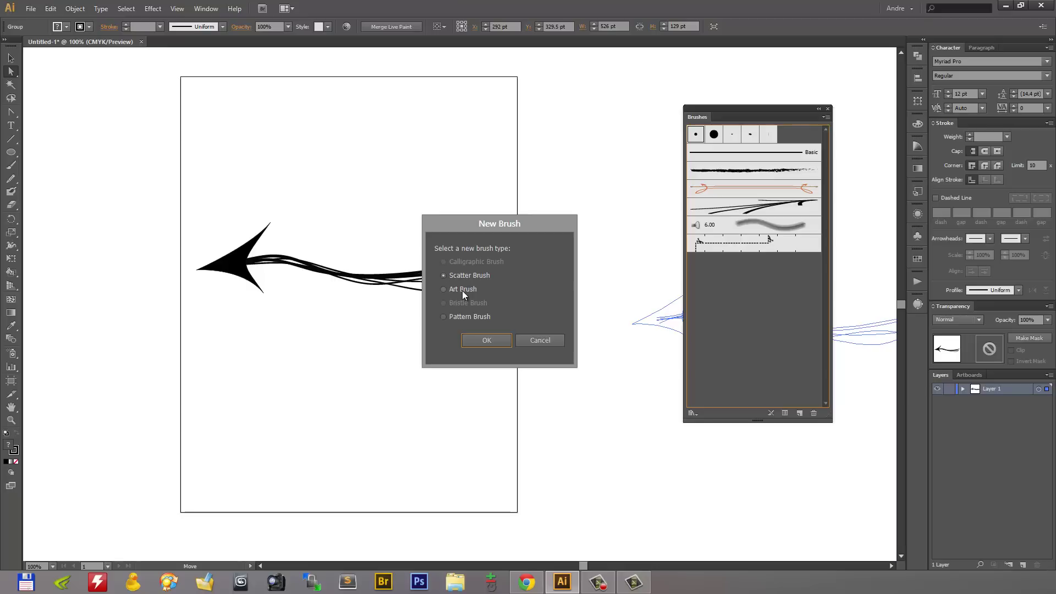
Create an Art Brush named 'Scribble Brush' with its stroke direction reversed
click(487, 340)
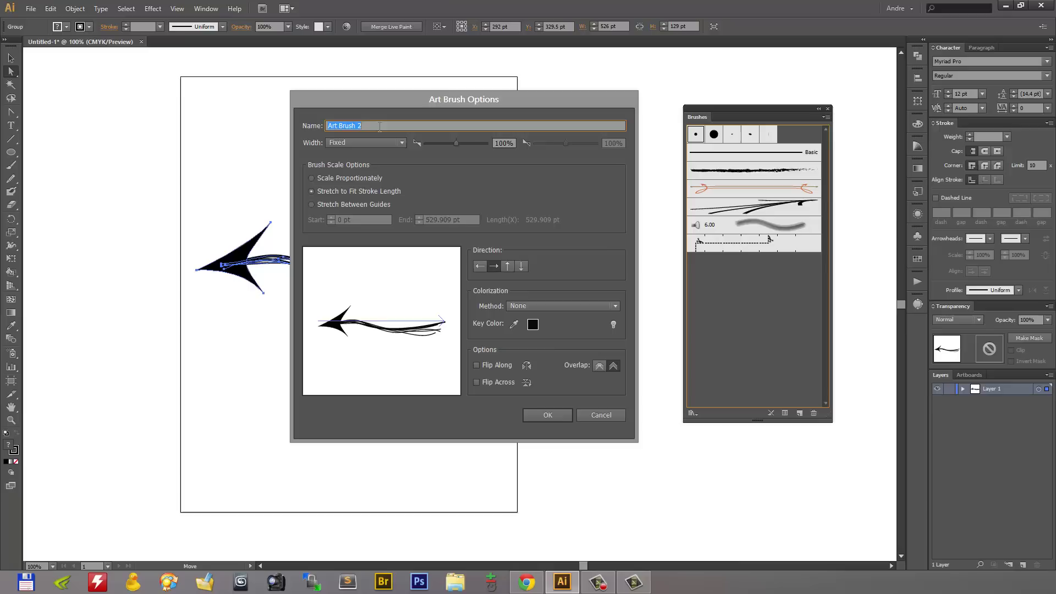
text(Scribble)
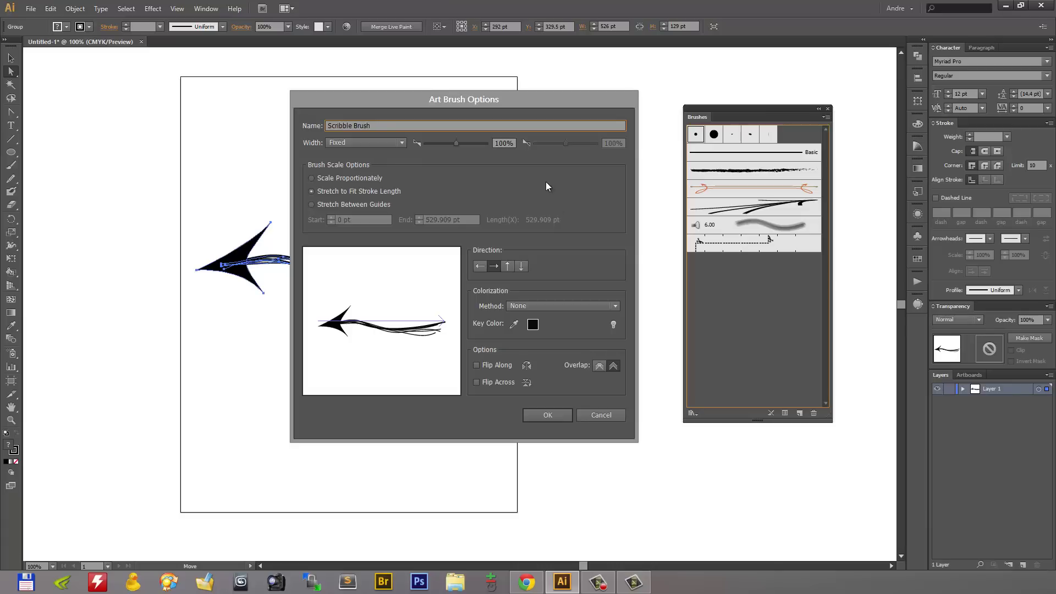
drag(515, 101, 518, 101)
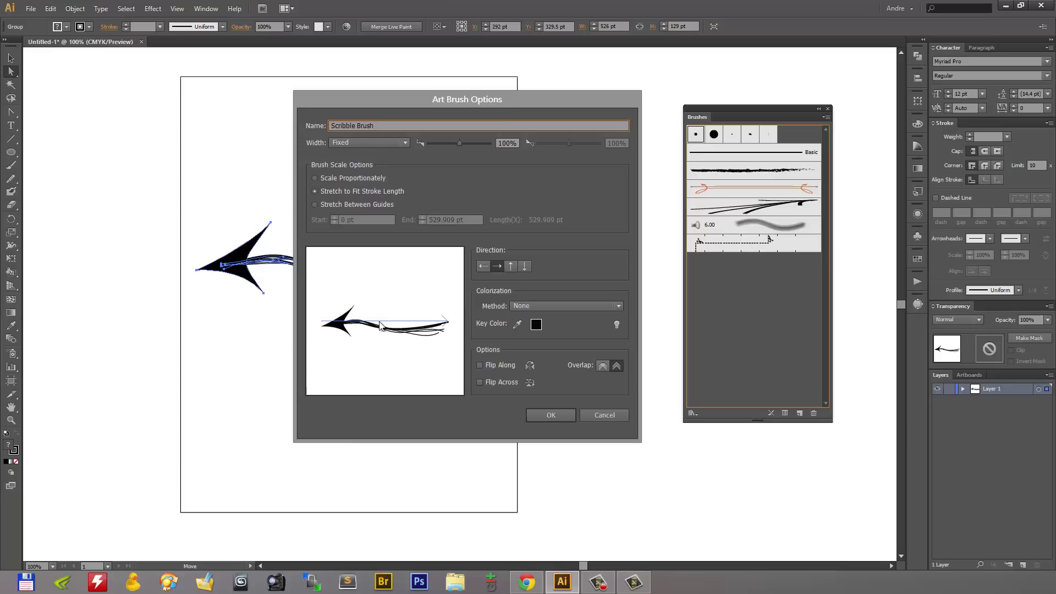
click(483, 266)
click(550, 415)
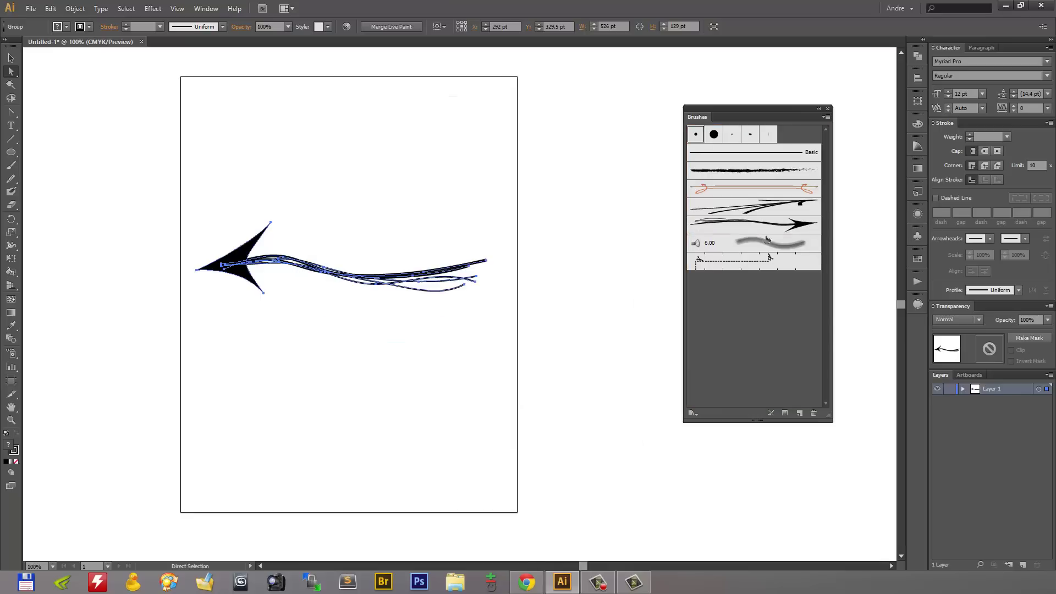
Delete the original arrow and draw four diagonal test lines with the Line Segment tool
key(v)
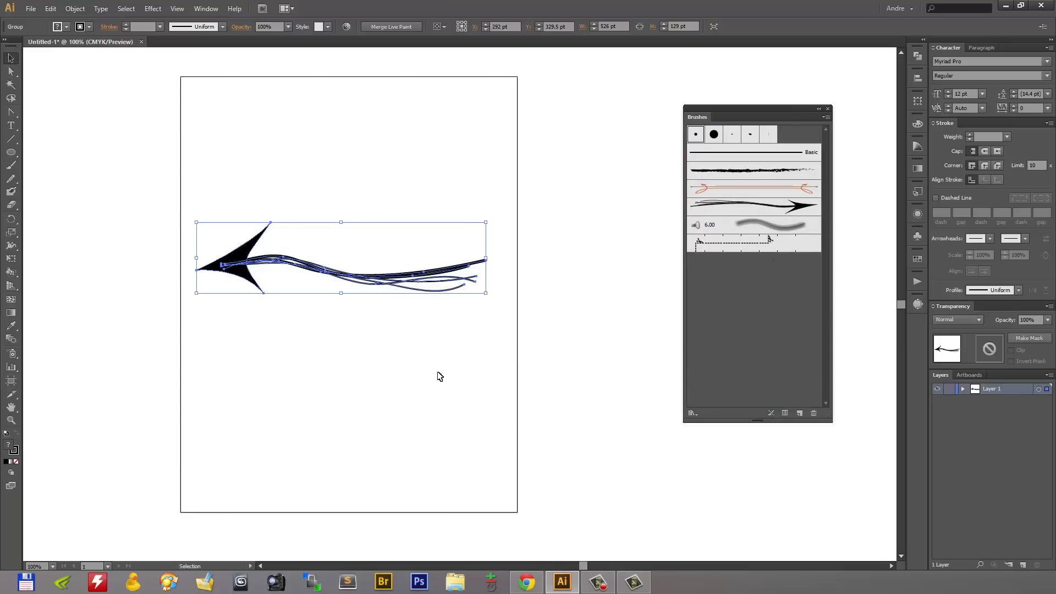
key(Delete)
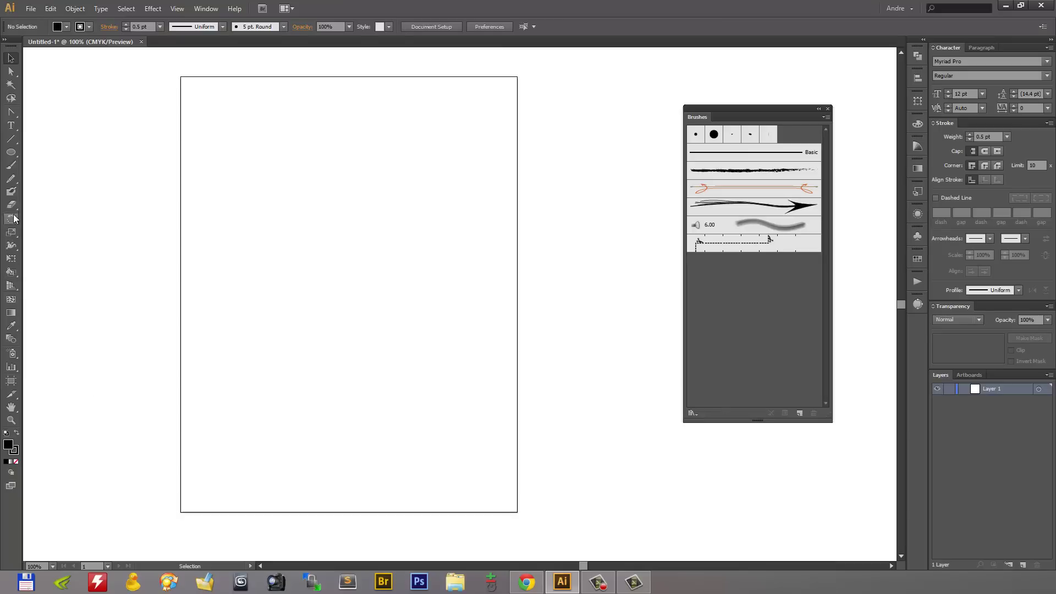
click(11, 139)
drag(233, 115, 415, 175)
drag(298, 209, 441, 329)
drag(276, 380, 392, 454)
drag(252, 305, 431, 425)
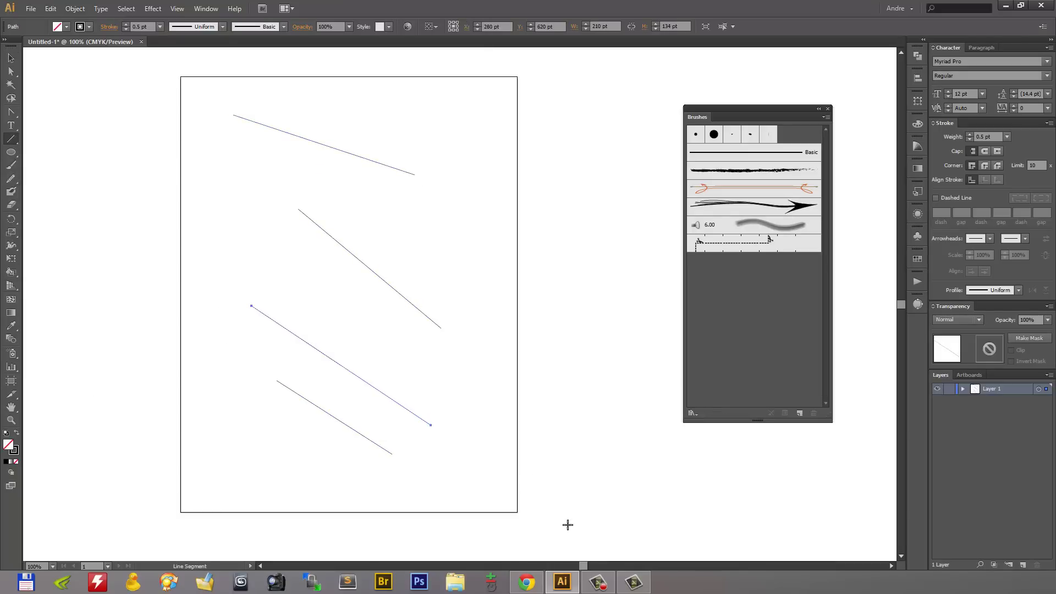
Apply the Scribble Brush to the four test lines, then delete them
click(11, 58)
drag(203, 90, 490, 491)
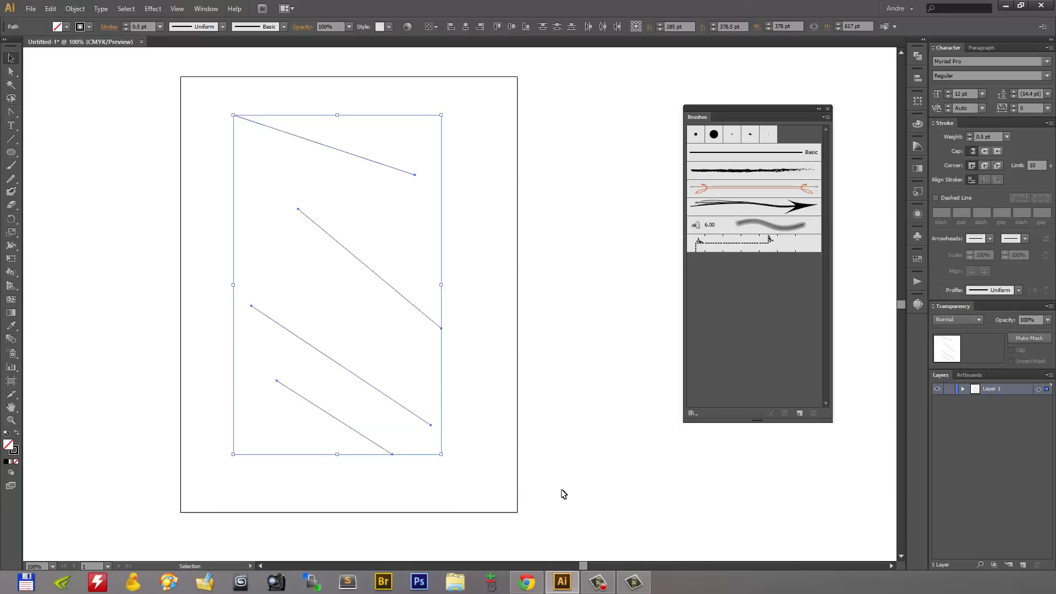
click(792, 206)
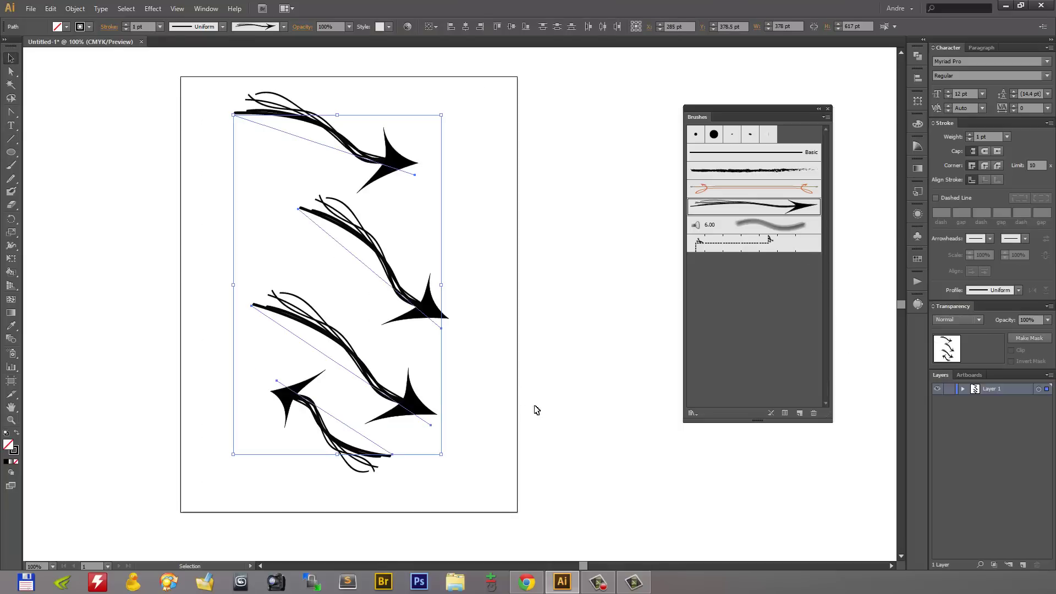
click(494, 398)
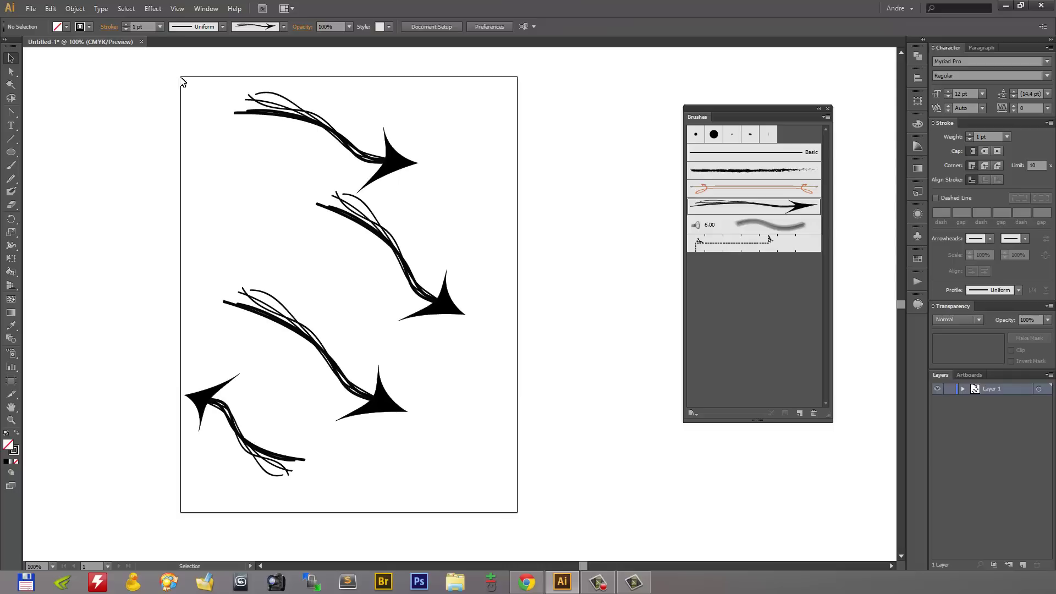
drag(147, 72, 504, 490)
key(Delete)
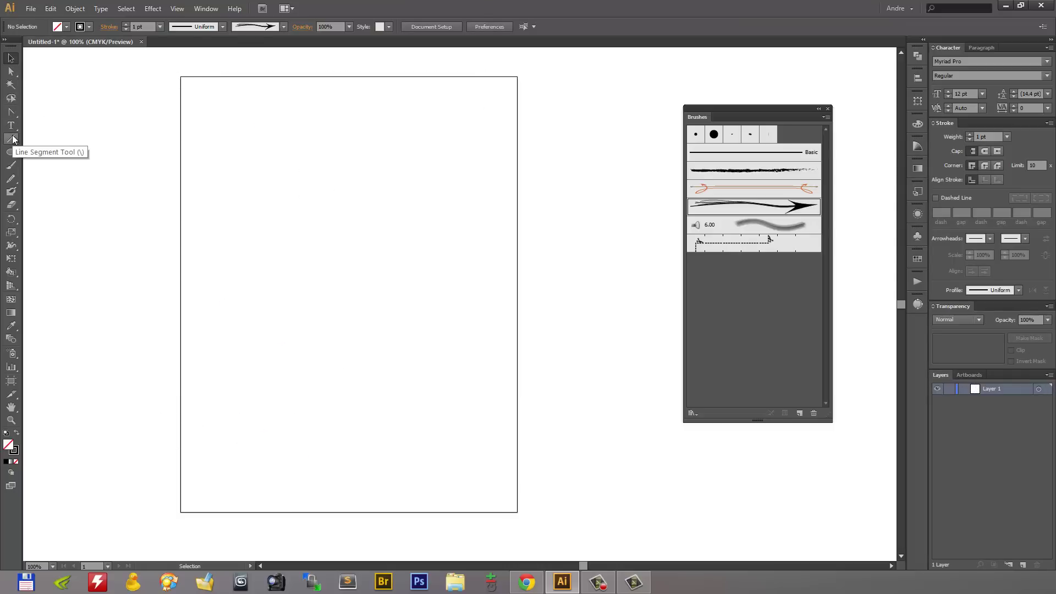
Paint about fourteen swirling Scribble Brush arrows with the Paintbrush, plus one beside the artboard
key(b)
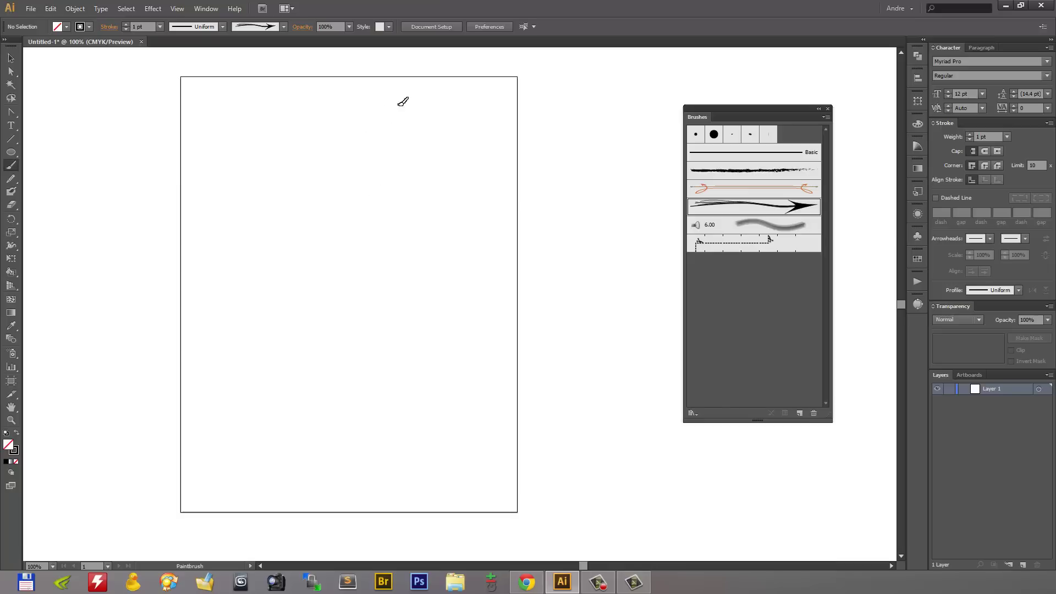
drag(399, 105, 401, 275)
mouse_move(347, 341)
mouse_down()
mouse_move(291, 169)
mouse_move(342, 216)
mouse_move(332, 288)
mouse_up()
mouse_move(407, 335)
mouse_down()
mouse_move(419, 260)
mouse_move(451, 237)
mouse_up()
drag(275, 154, 231, 330)
drag(385, 341, 297, 291)
drag(264, 149, 456, 365)
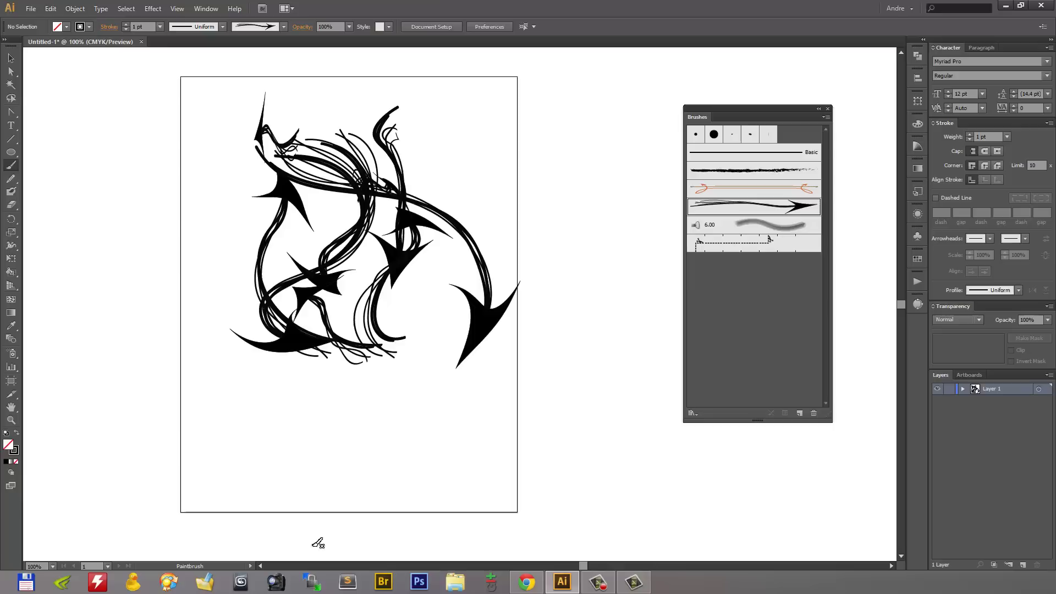
drag(297, 425, 275, 215)
drag(443, 146, 467, 402)
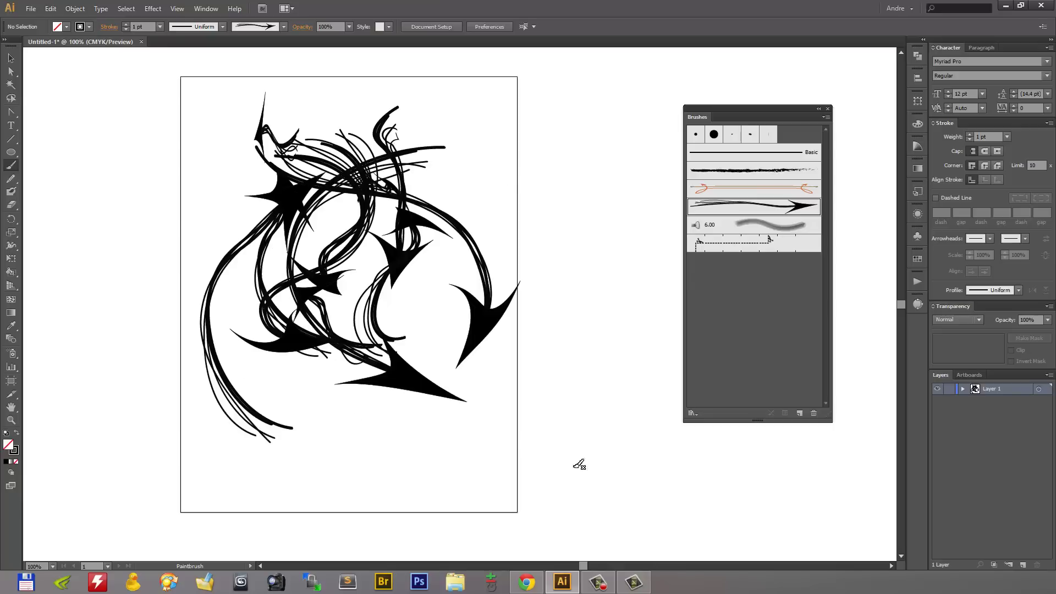
drag(401, 467, 338, 130)
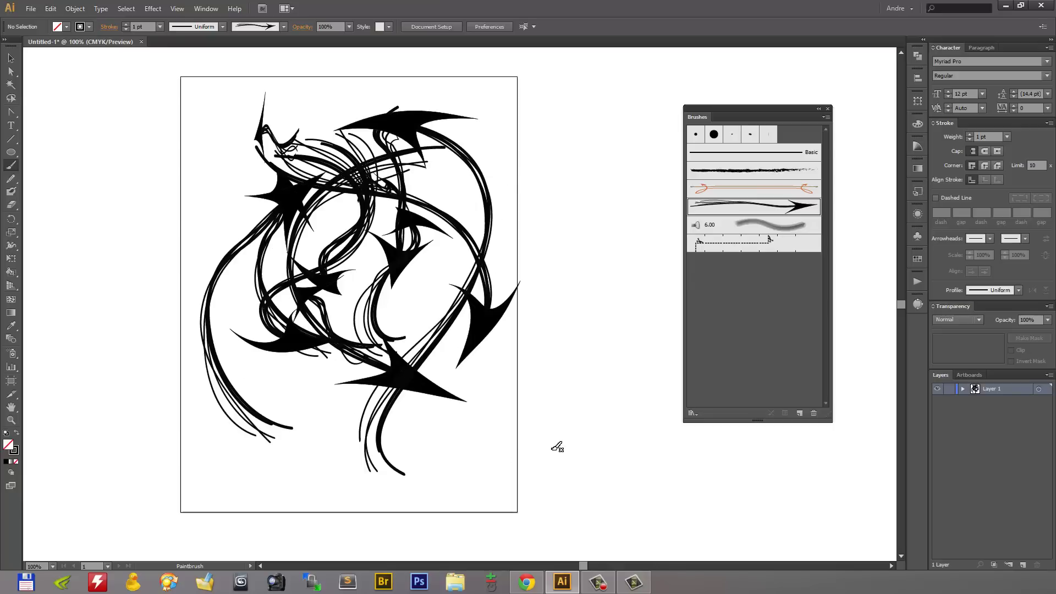
mouse_move(467, 473)
mouse_down()
mouse_move(510, 257)
mouse_move(340, 113)
mouse_up()
mouse_move(484, 462)
mouse_down()
mouse_move(527, 262)
mouse_move(244, 91)
mouse_up()
mouse_move(245, 147)
mouse_down()
mouse_move(279, 505)
mouse_move(337, 502)
mouse_up()
mouse_move(316, 465)
mouse_down()
mouse_move(264, 439)
mouse_move(196, 144)
mouse_up()
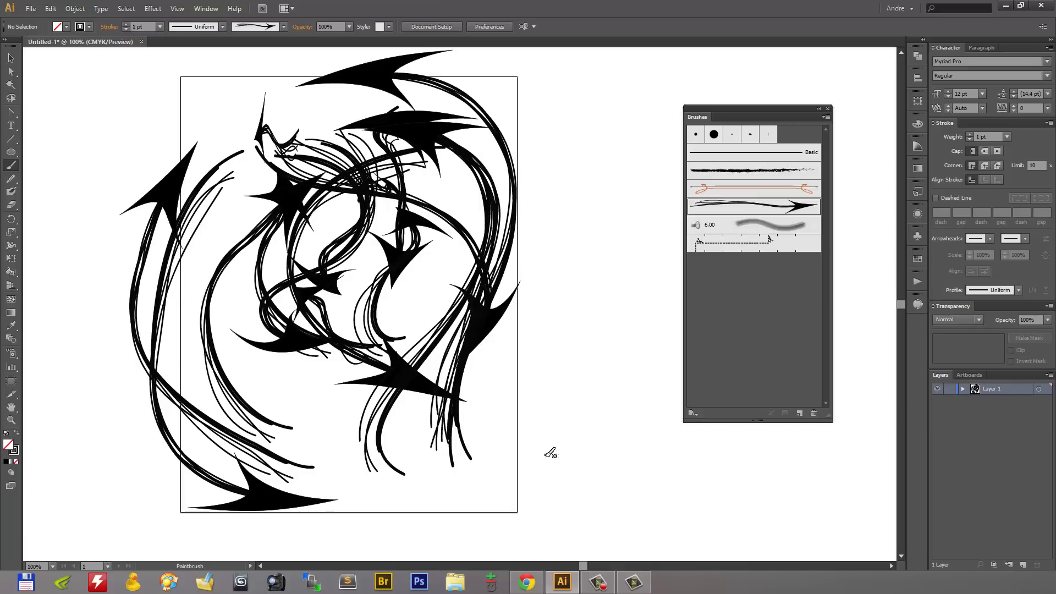
drag(545, 459, 561, 220)
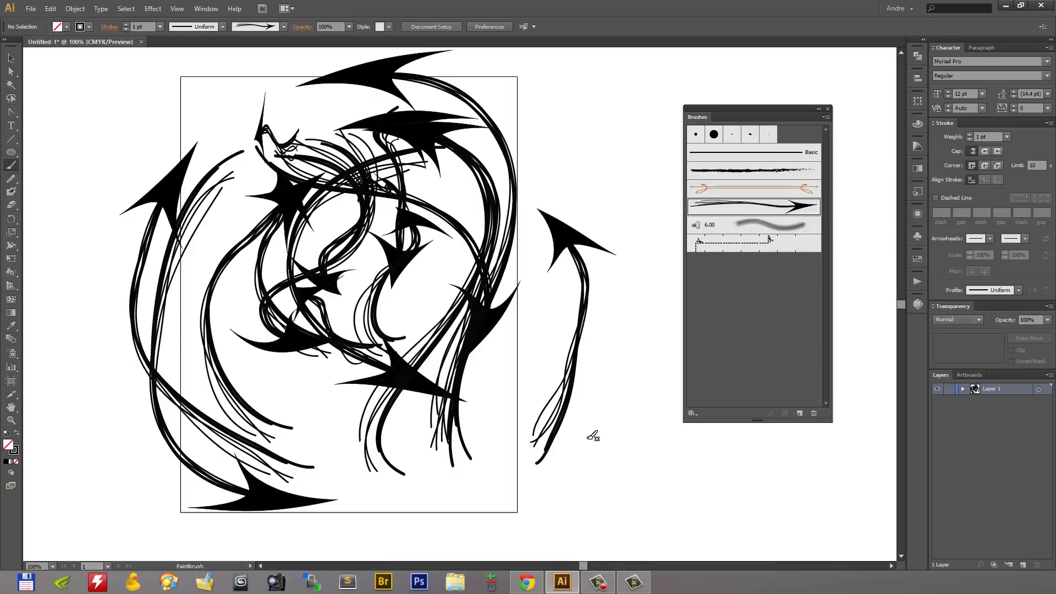
Undo the stray arrow painted beside the artboard
key(ctrl+z)
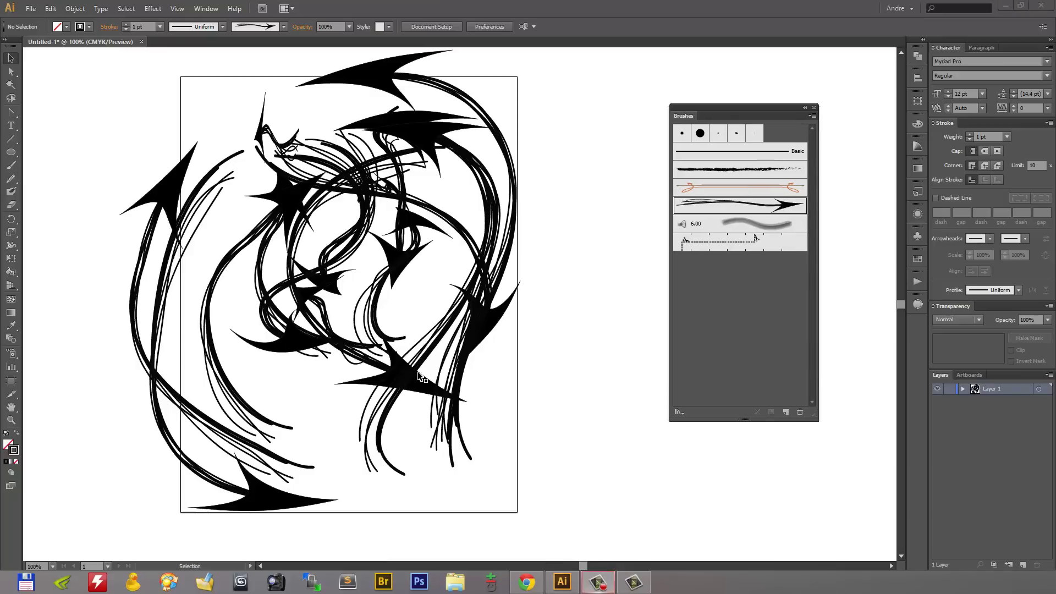
key(v)
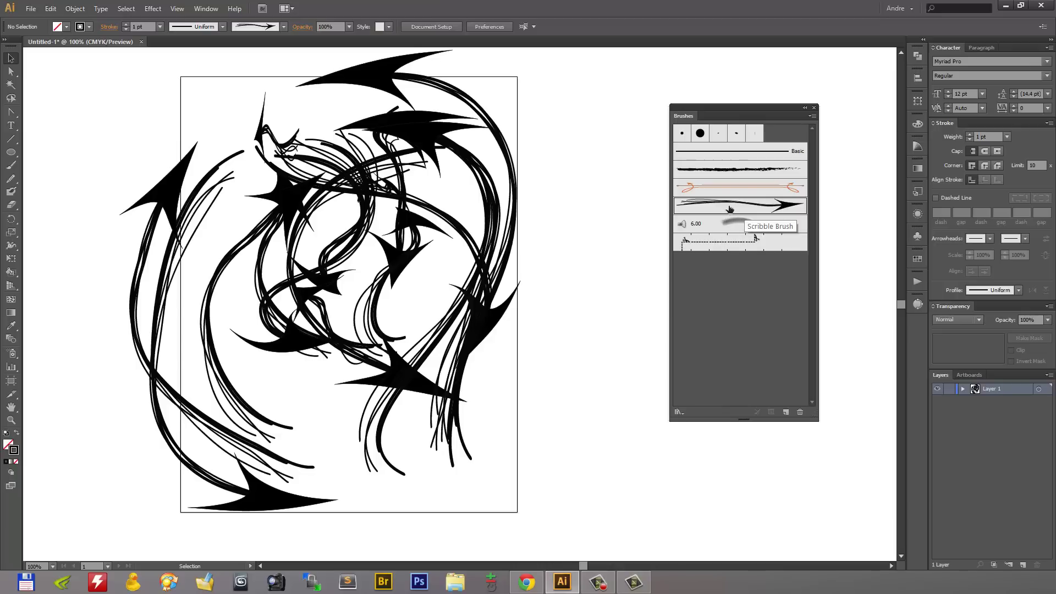
drag(738, 114, 726, 105)
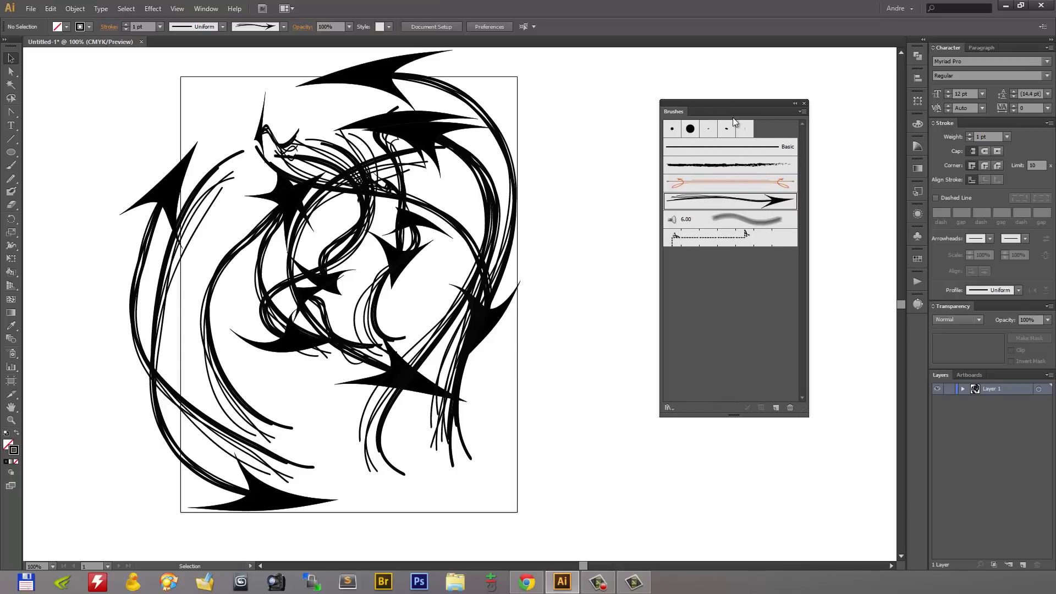
Set the Scribble Brush to point left and colorize with Tints, applying it to existing strokes
click(802, 112)
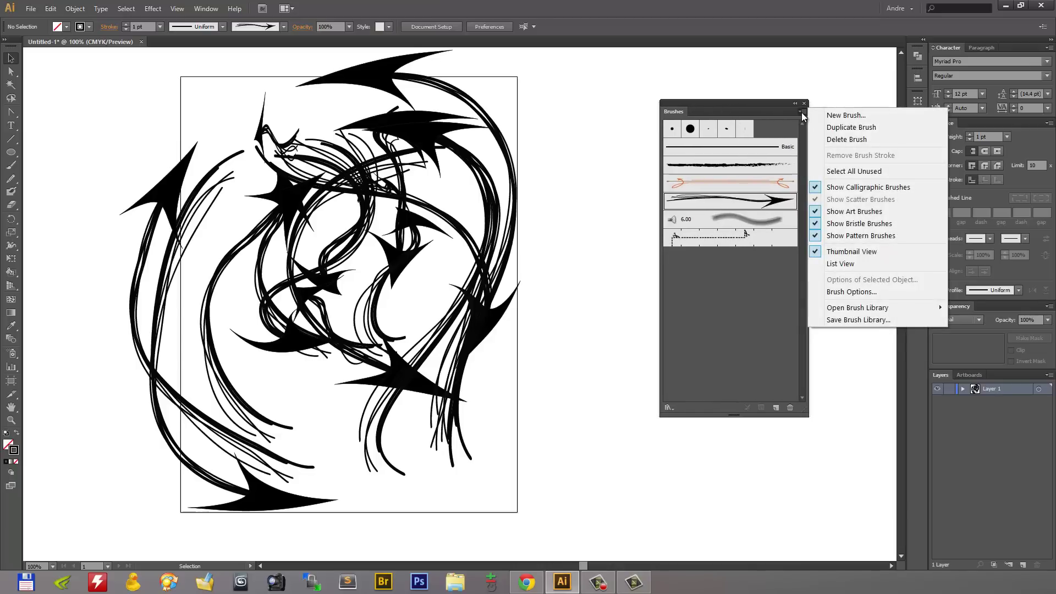
click(851, 293)
drag(537, 98, 490, 113)
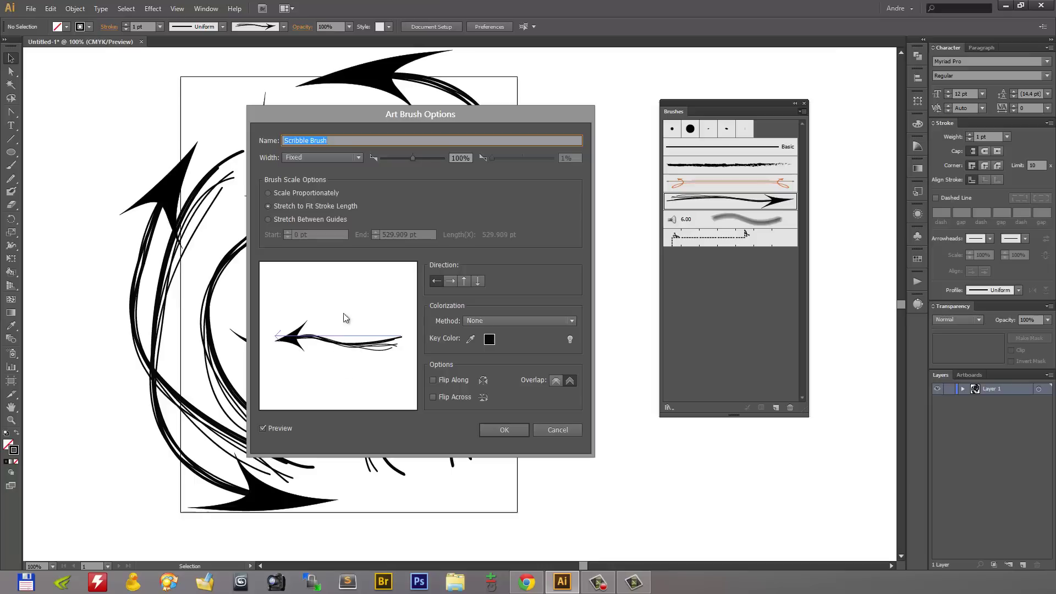
click(435, 281)
mouse_move(426, 115)
mouse_down()
mouse_move(356, 86)
mouse_move(382, 92)
mouse_up()
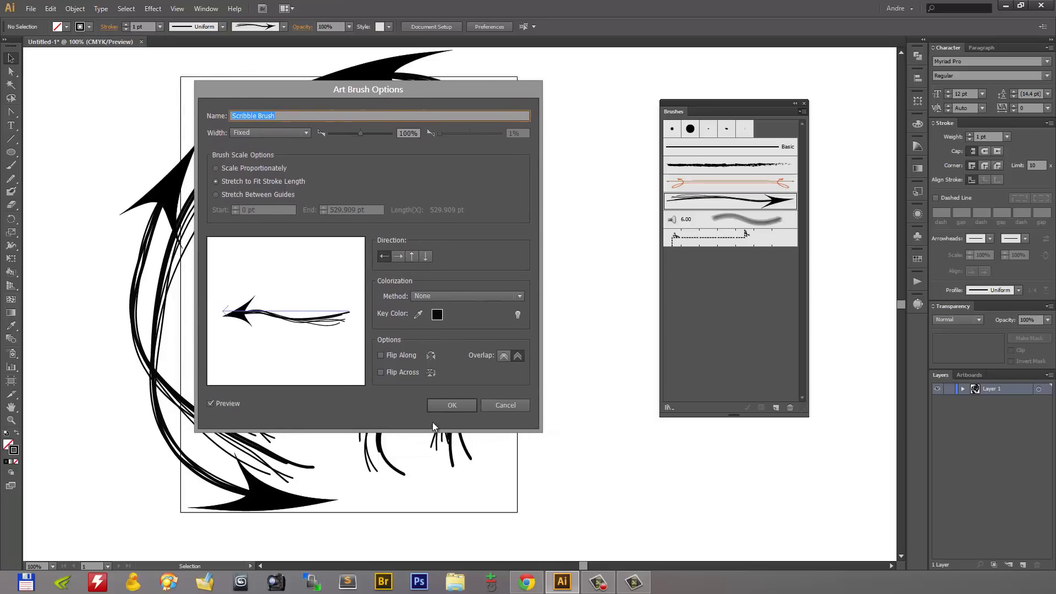
click(424, 297)
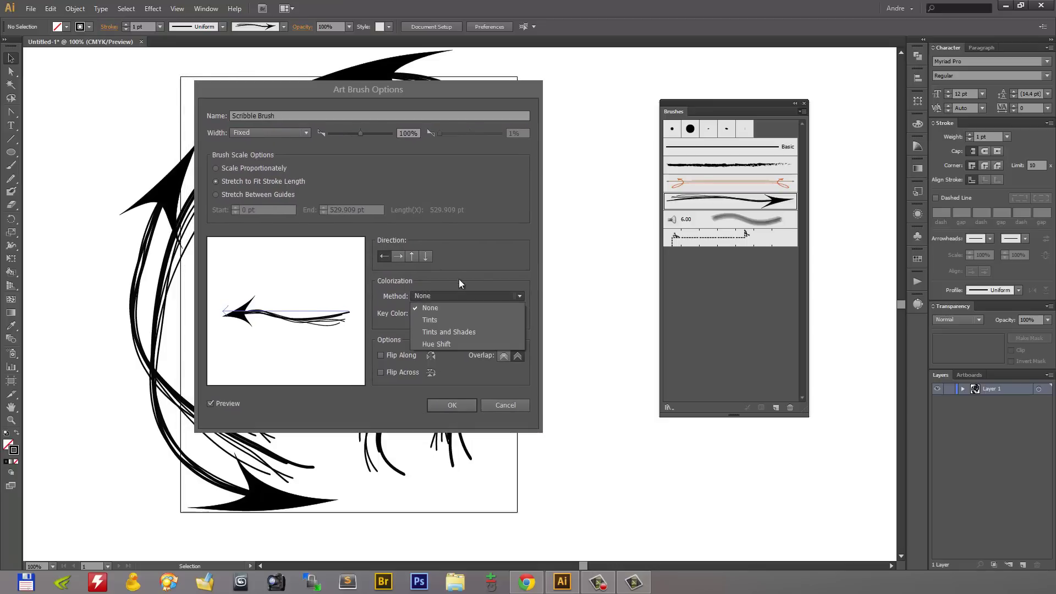
click(447, 319)
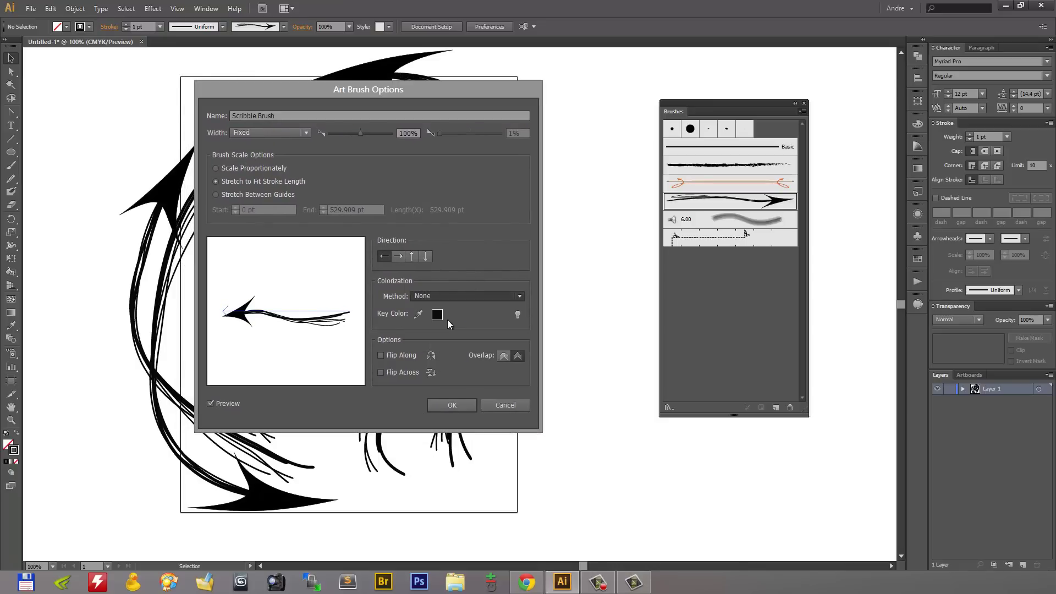
click(452, 406)
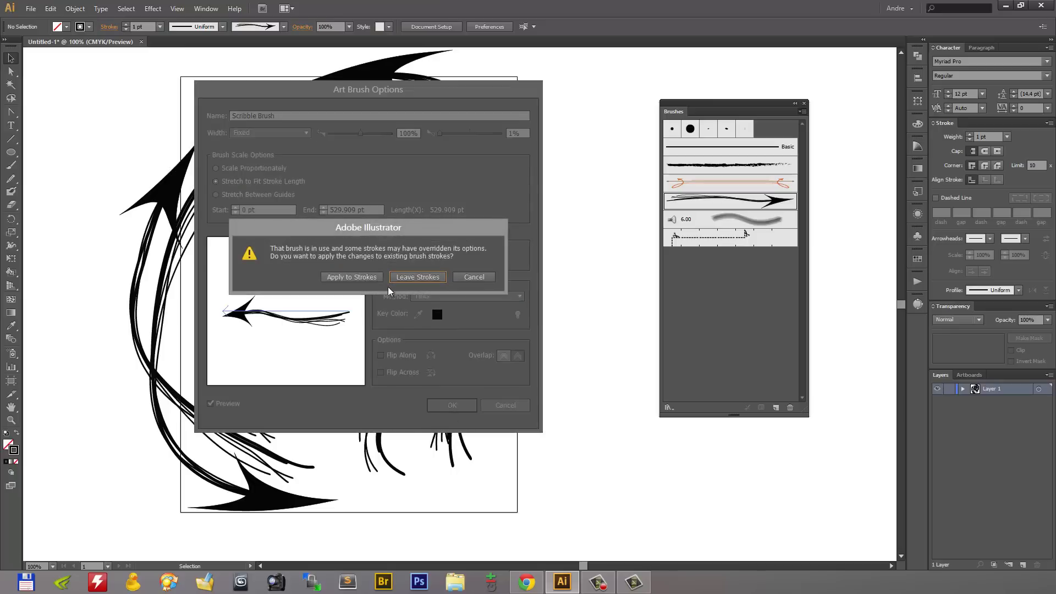
click(370, 287)
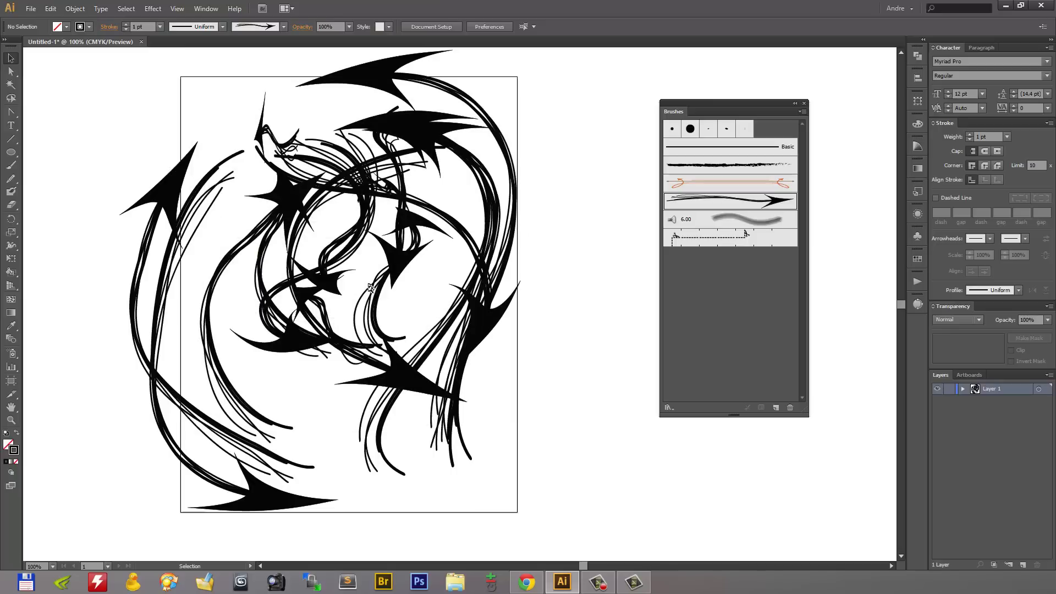
Set the stroke colour to bright green (#18D633) in the Color Picker
double_click(13, 451)
click(491, 267)
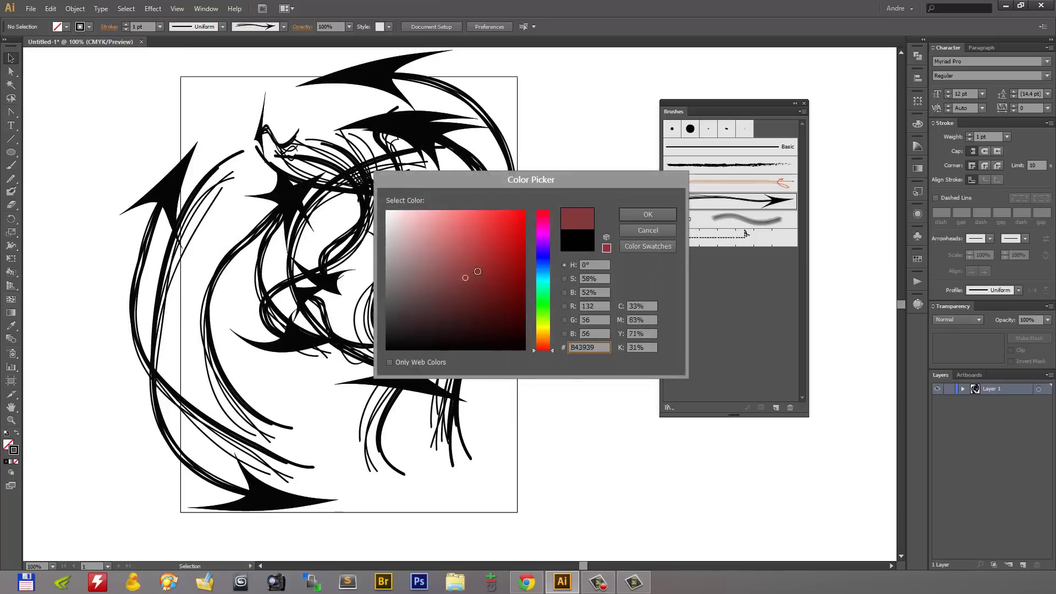
click(543, 257)
click(510, 232)
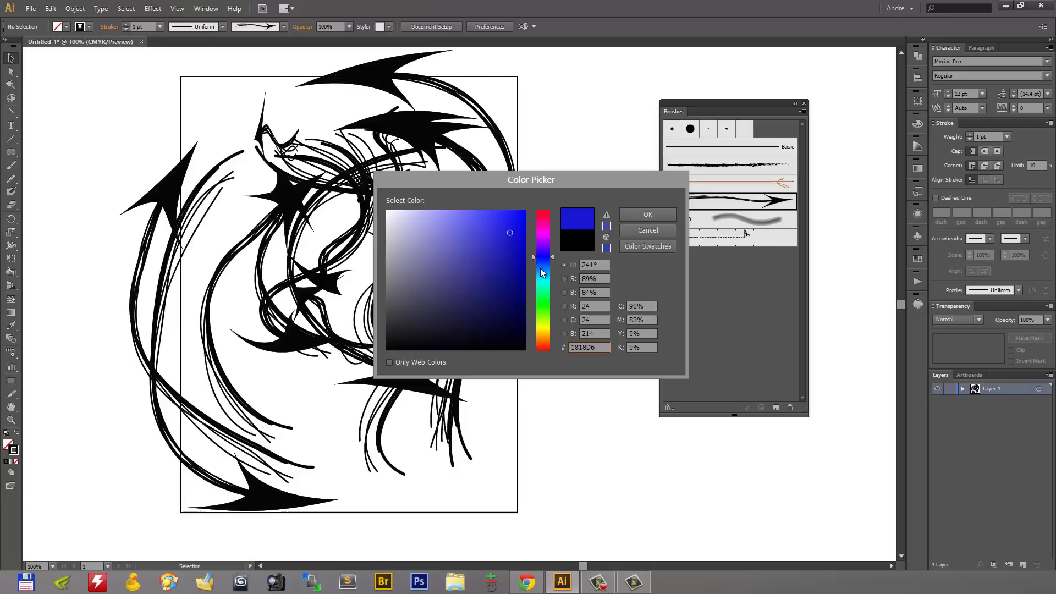
click(543, 300)
click(648, 214)
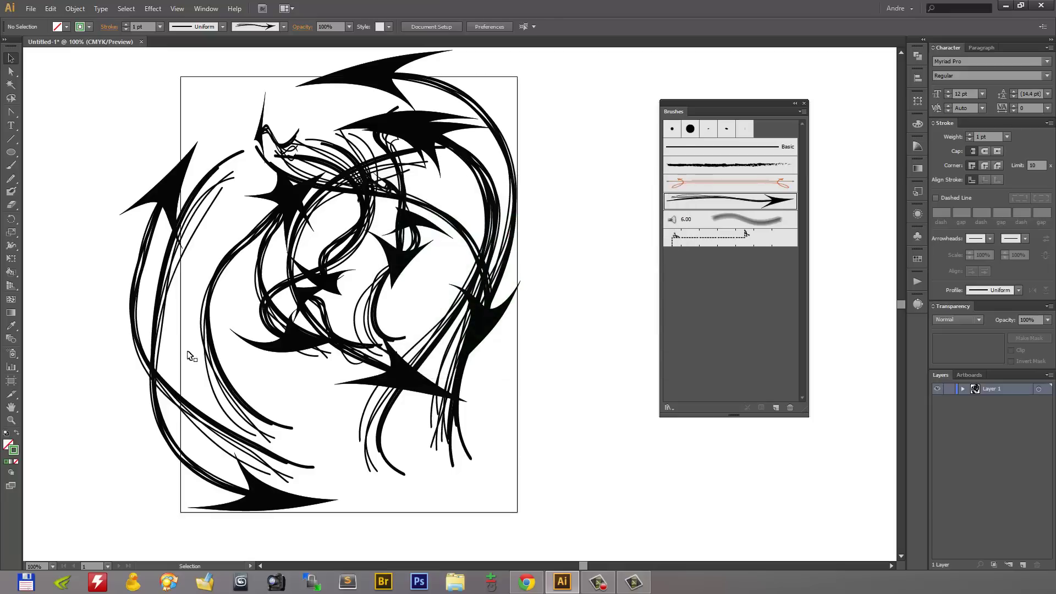
Paint five green Scribble Brush arrows over and beside the black ones, then select one
key(b)
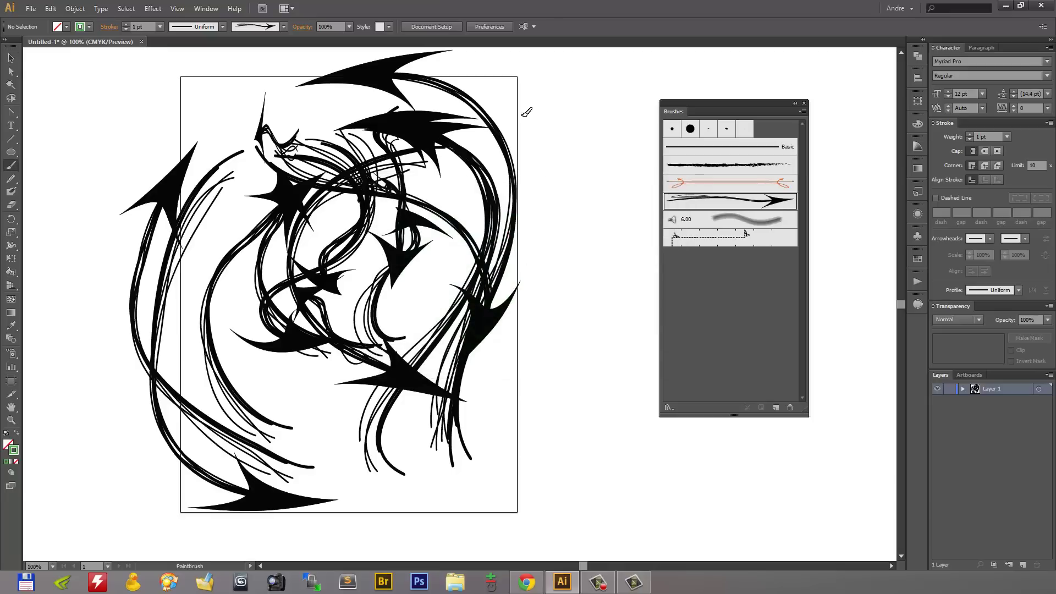
drag(527, 111, 491, 285)
drag(557, 447, 519, 313)
drag(459, 190, 363, 404)
drag(422, 457, 235, 297)
mouse_move(192, 150)
mouse_down()
mouse_move(259, 141)
mouse_move(333, 360)
mouse_up()
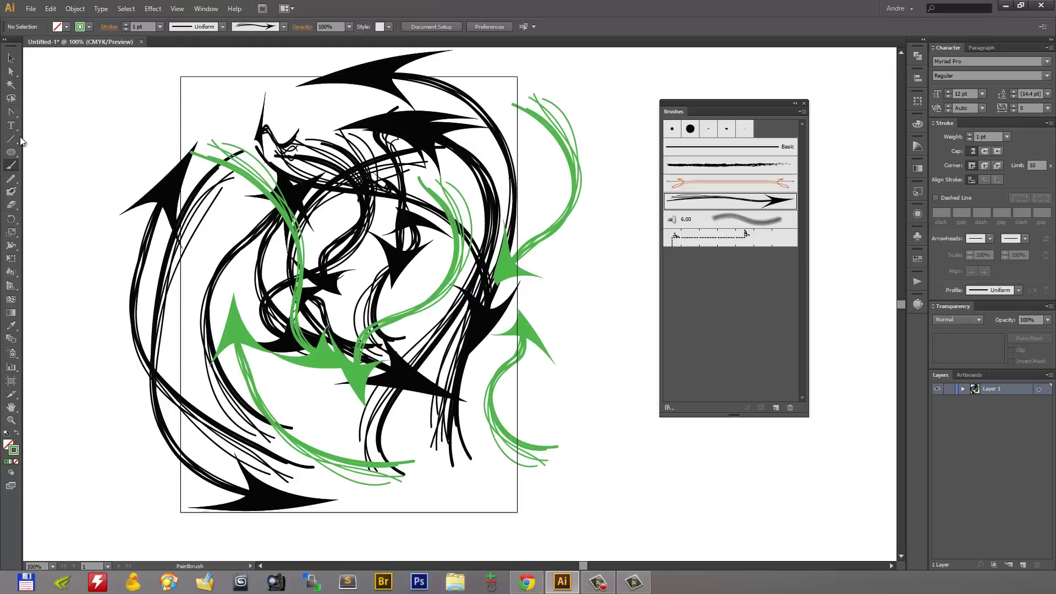
click(11, 58)
drag(246, 329, 380, 346)
Blend the green arrow into the left black arrow with 32 specified steps
click(11, 339)
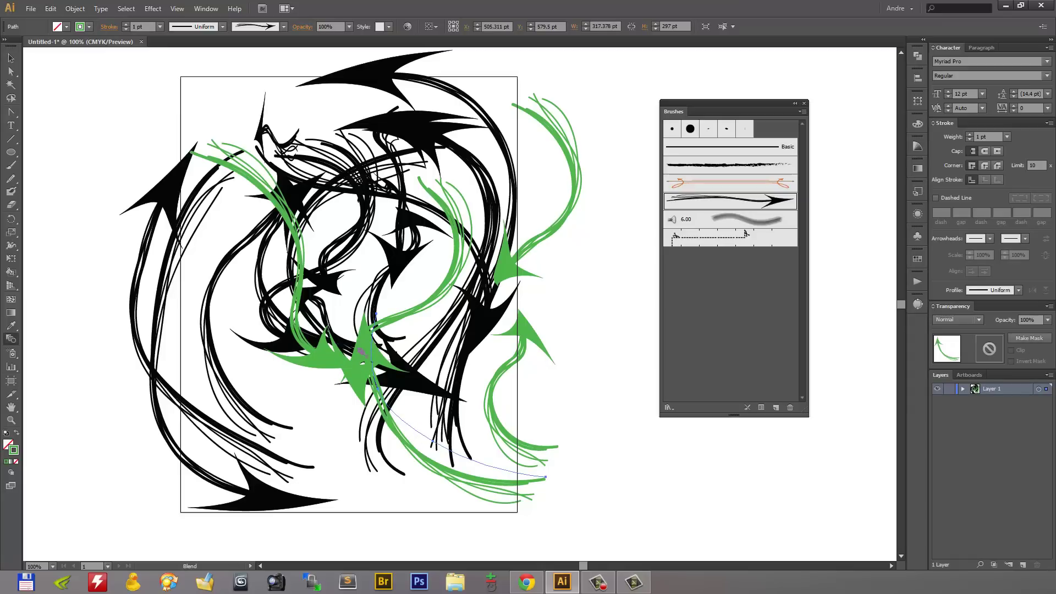
click(164, 197)
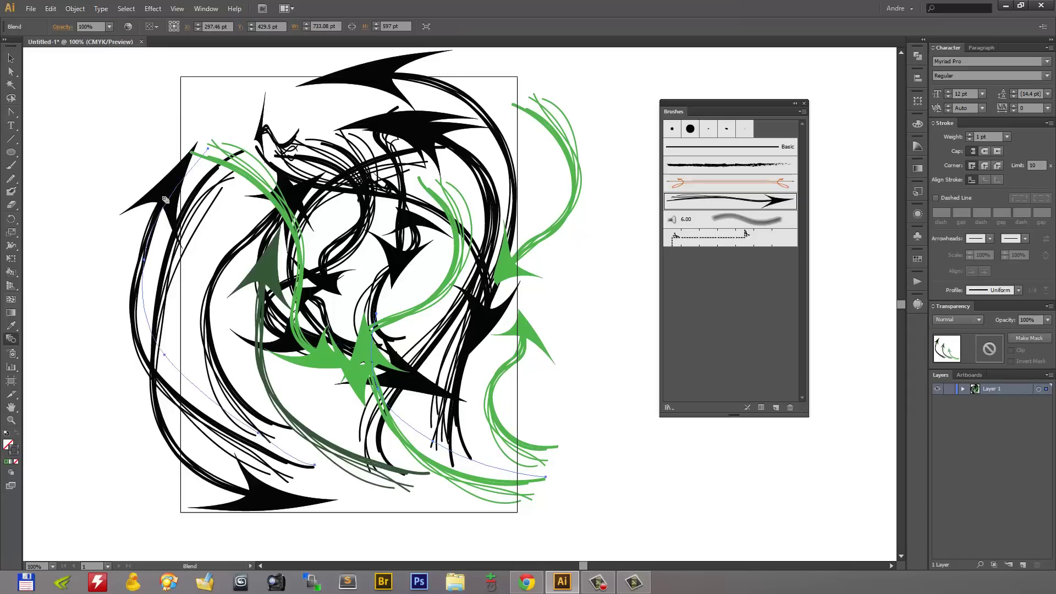
double_click(11, 339)
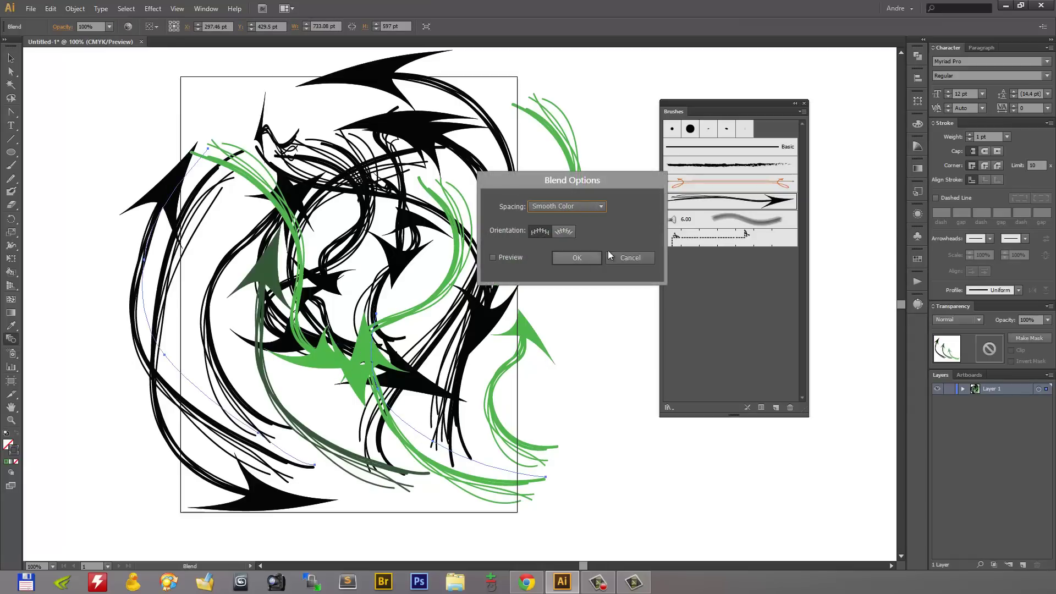
click(592, 210)
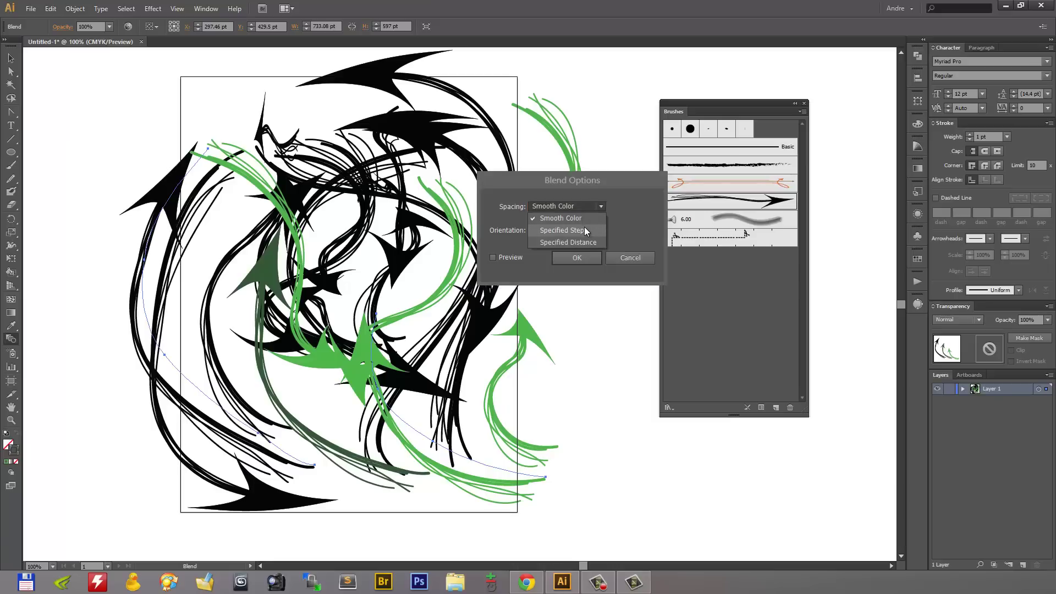
click(584, 226)
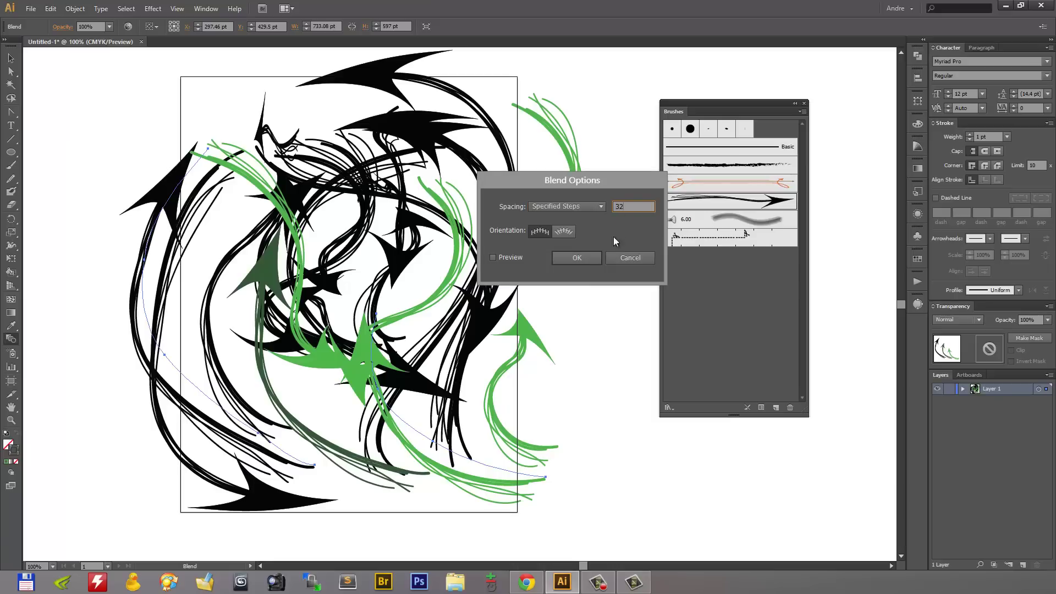
click(589, 257)
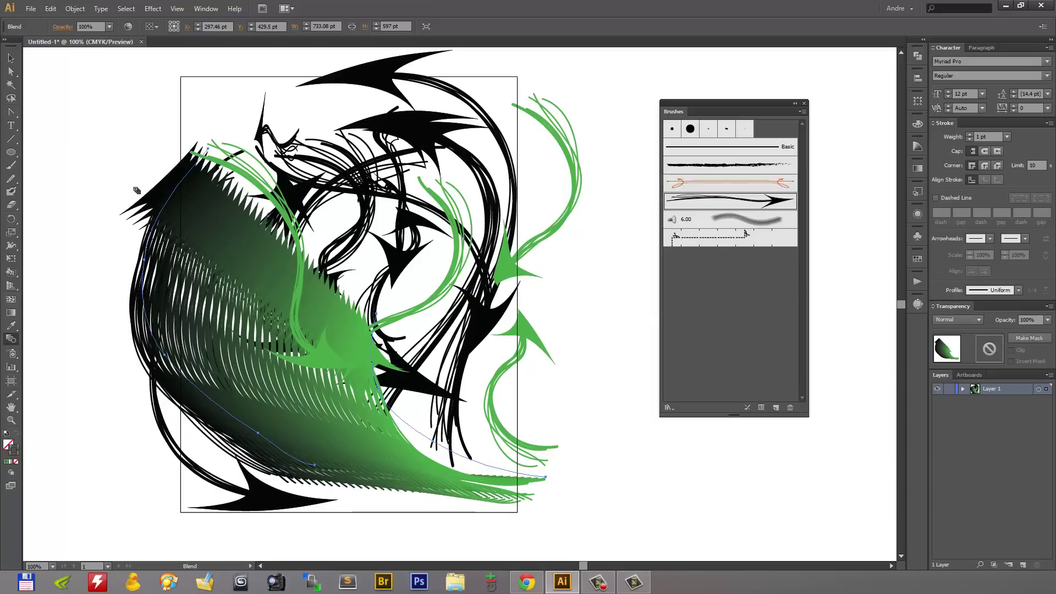
Reposition the green-to-black blend on the artboard
click(11, 58)
drag(244, 475, 299, 411)
drag(330, 328, 297, 352)
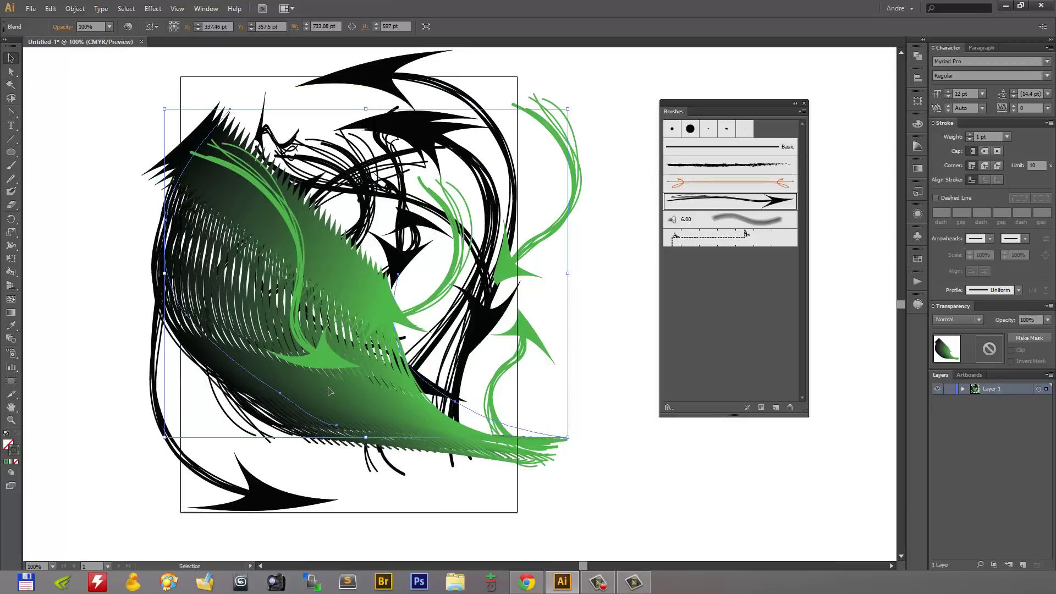